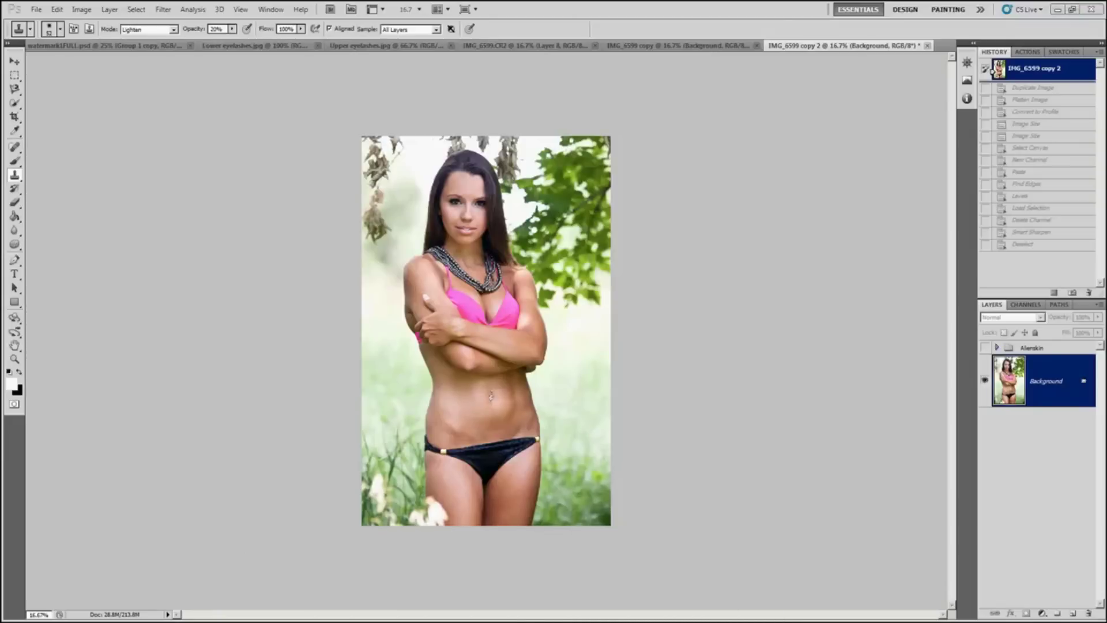
Step: Minimize Photoshop to reveal IMG_6599.CR2 open in Digital Photo Professional
left_click(1058, 10)
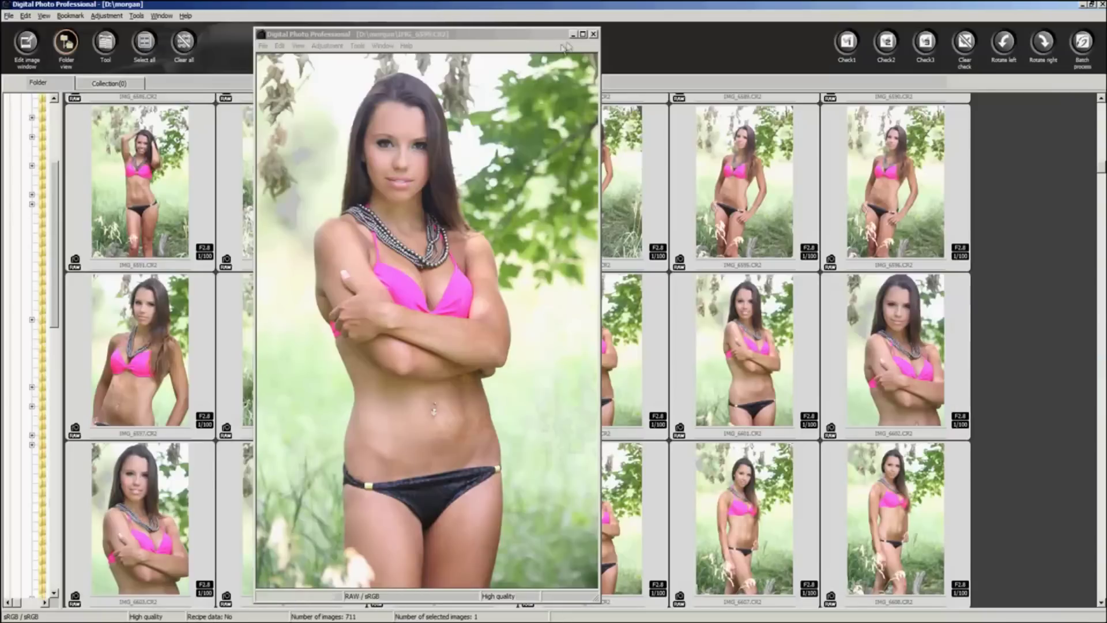
Step: View IMG_6599.CR2 maximized, restore its window, and return to Photoshop's IMG_6599 copy 2
left_click(583, 34)
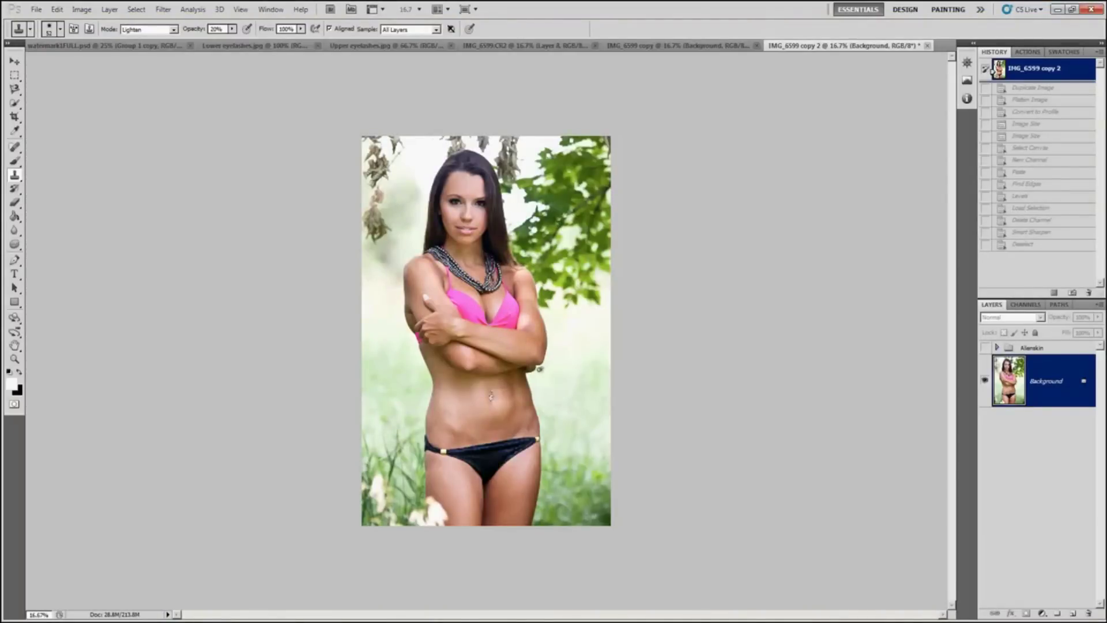
key("b")
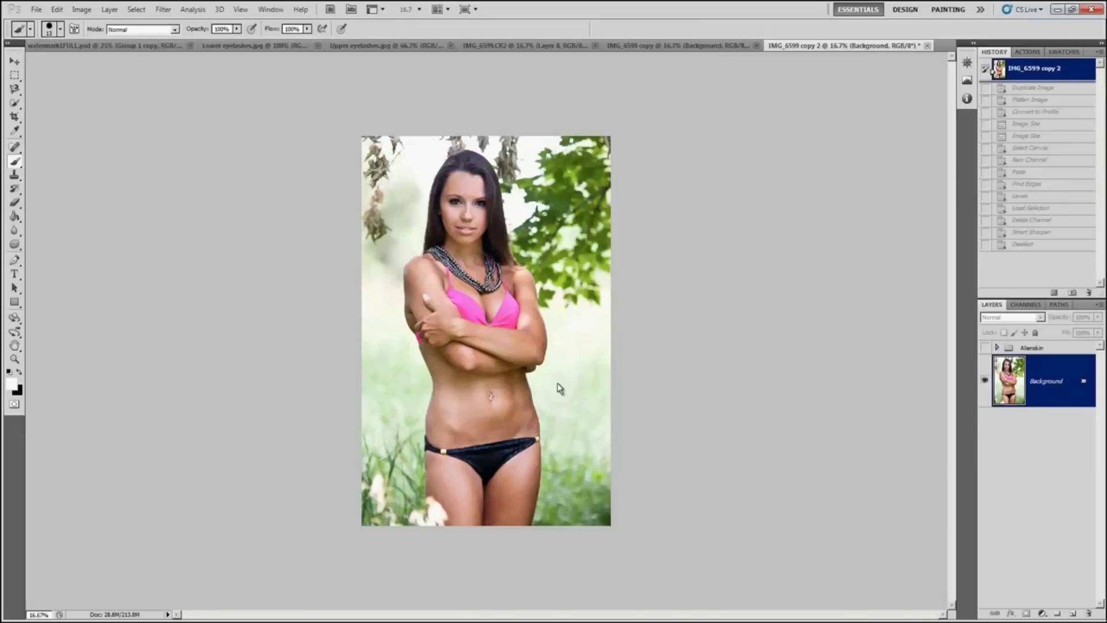
key("alt+Tab")
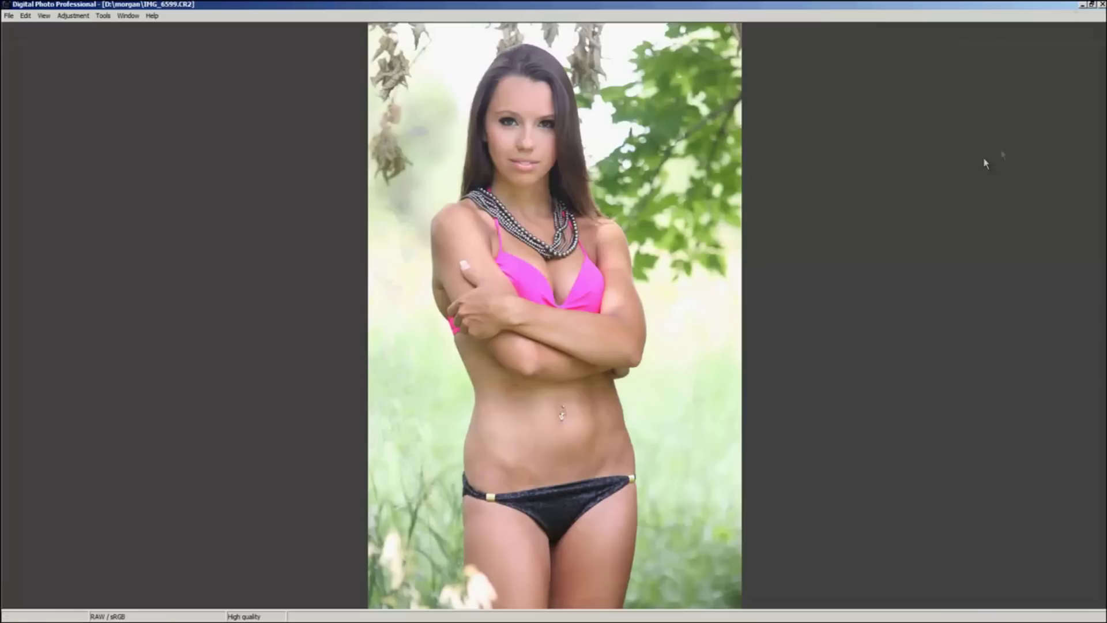
left_click(1092, 5)
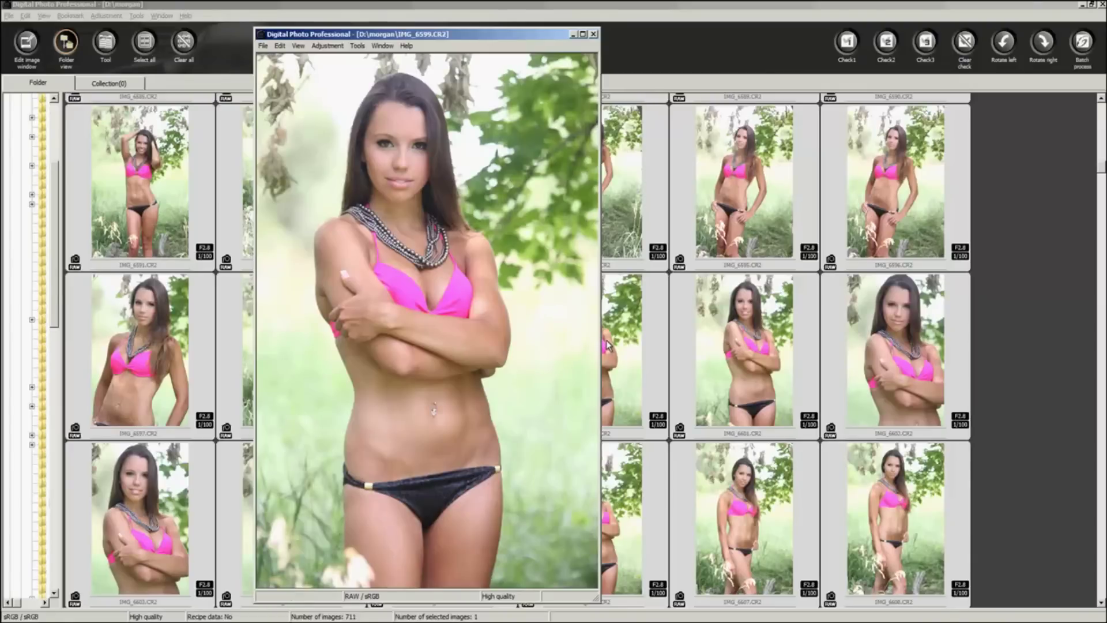
key("alt+Tab")
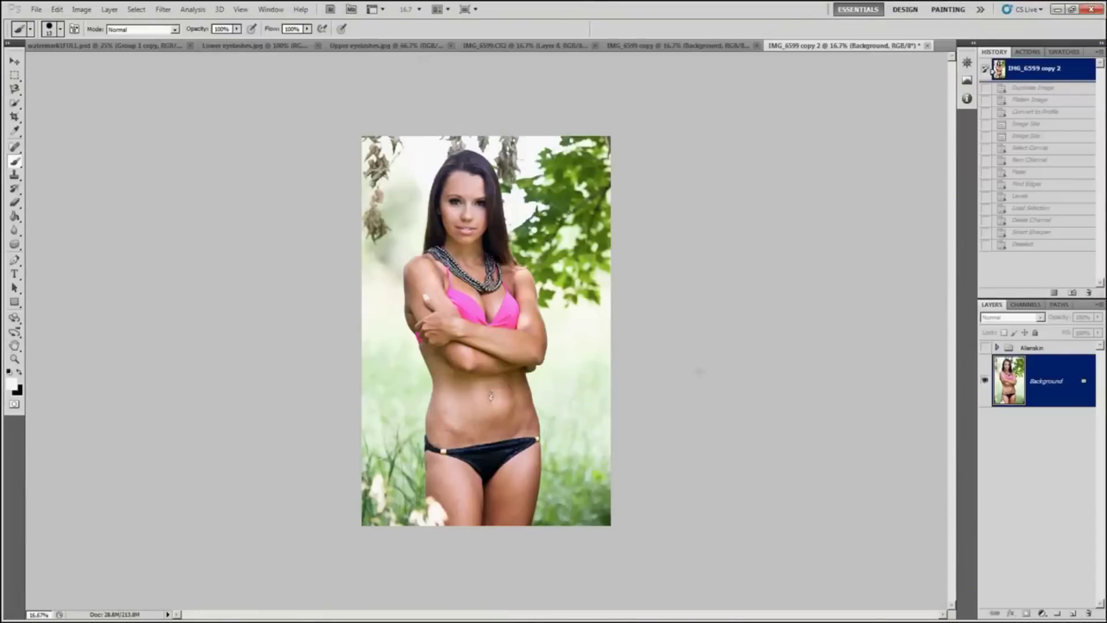
key("alt+Tab")
key("alt+Tab")
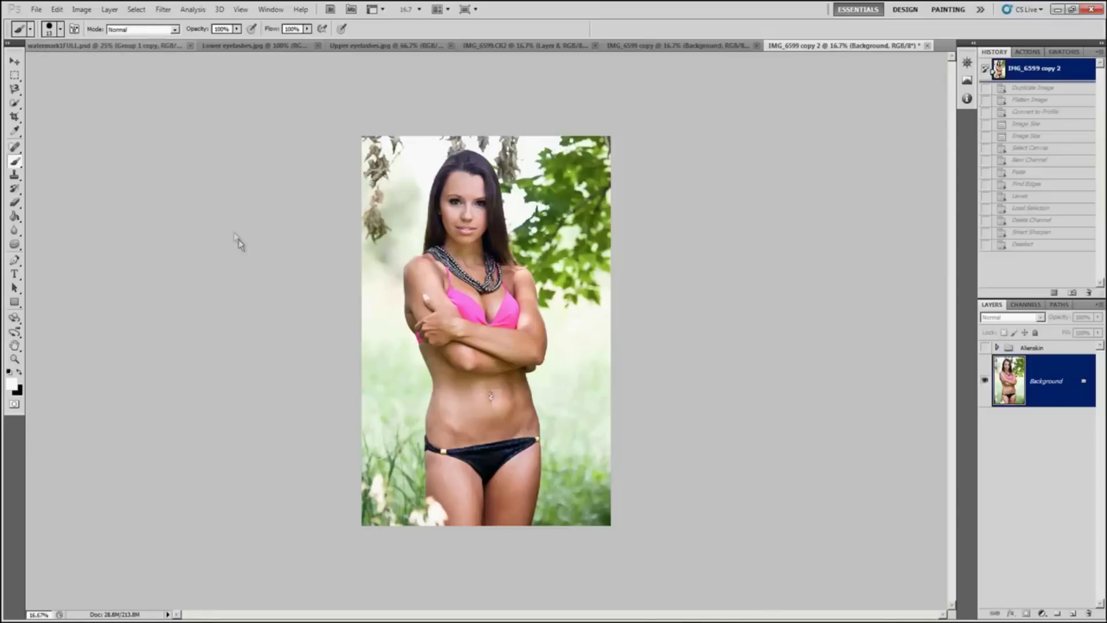
Step: Launch the Alien Skin Exposure 4 filter on the portrait
left_click(164, 9)
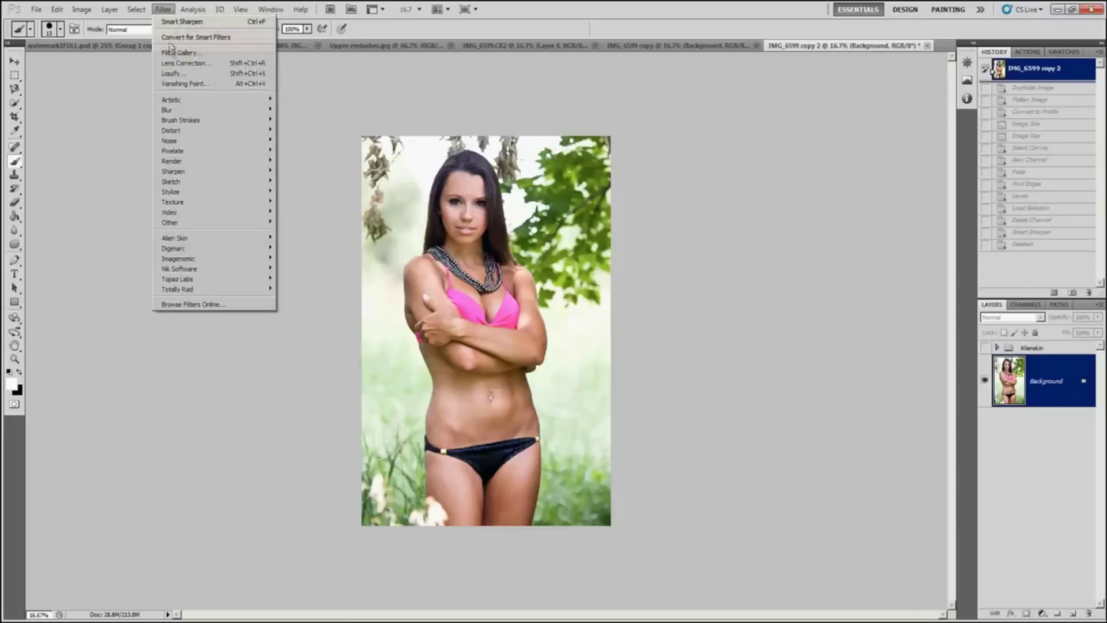
mouse_move(231, 238)
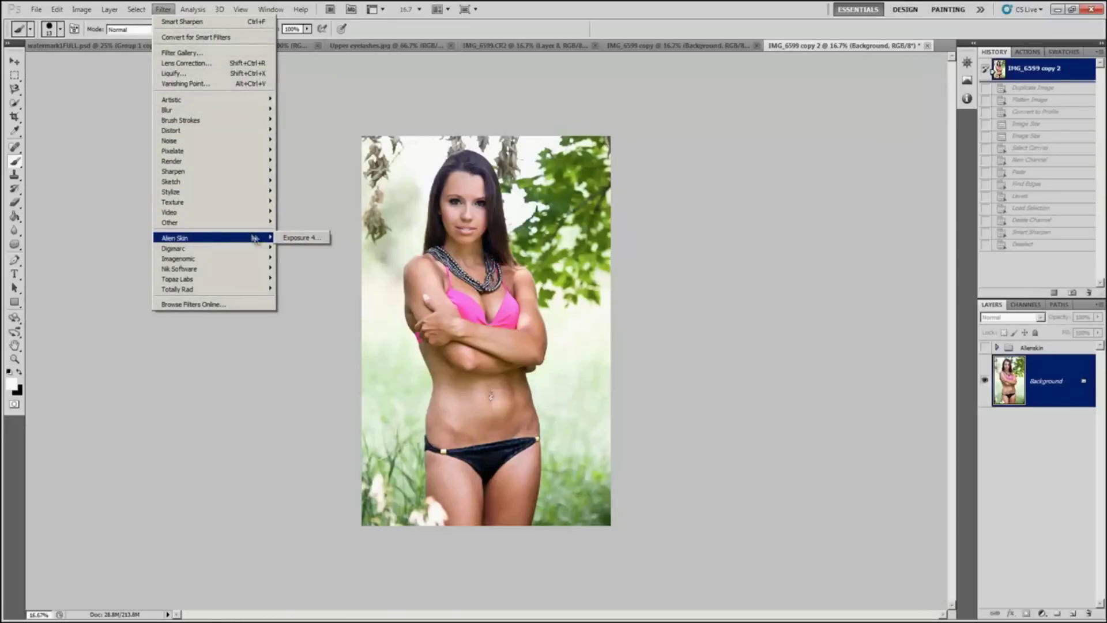
left_click(293, 238)
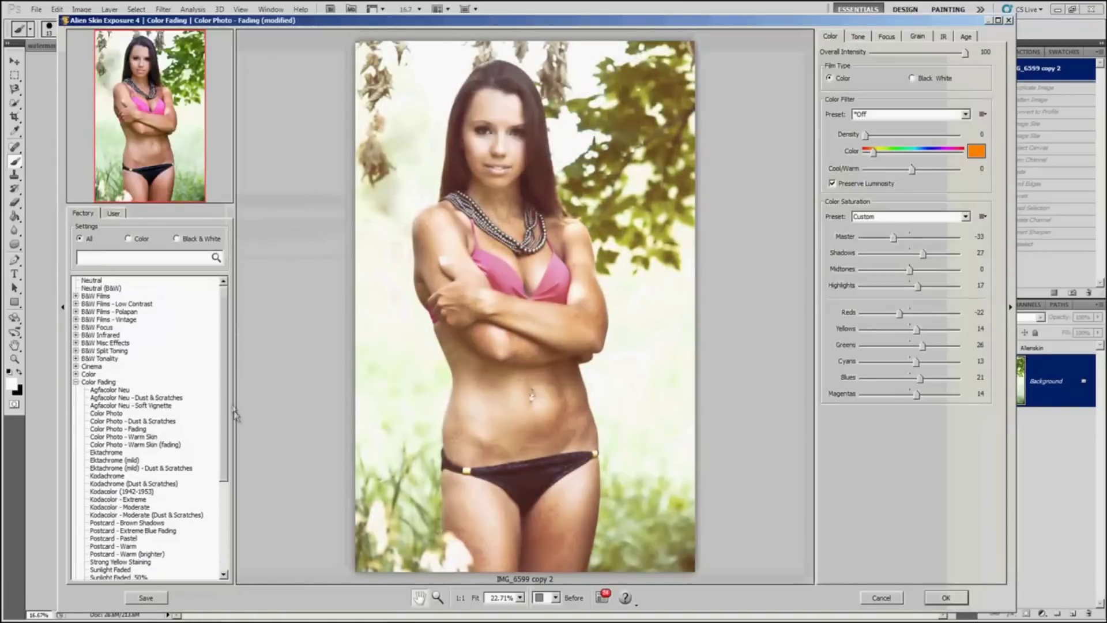
Step: Preview the Color Photo - Fading preset, then expand the B&W Films preset group
left_click_drag(224, 347, 236, 452)
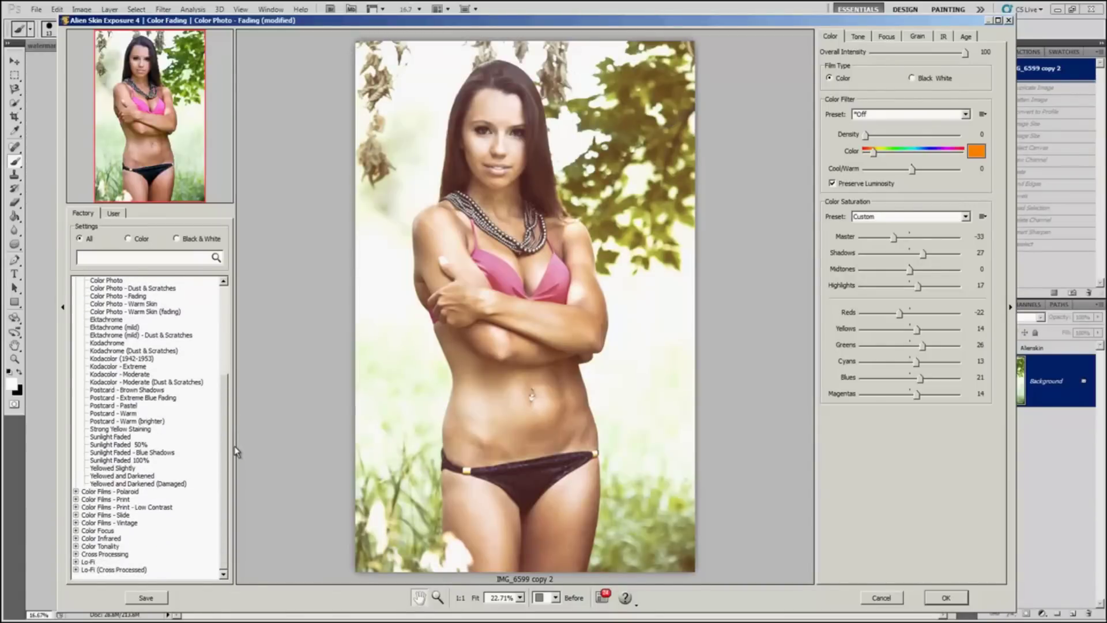
left_click_drag(235, 447, 232, 426)
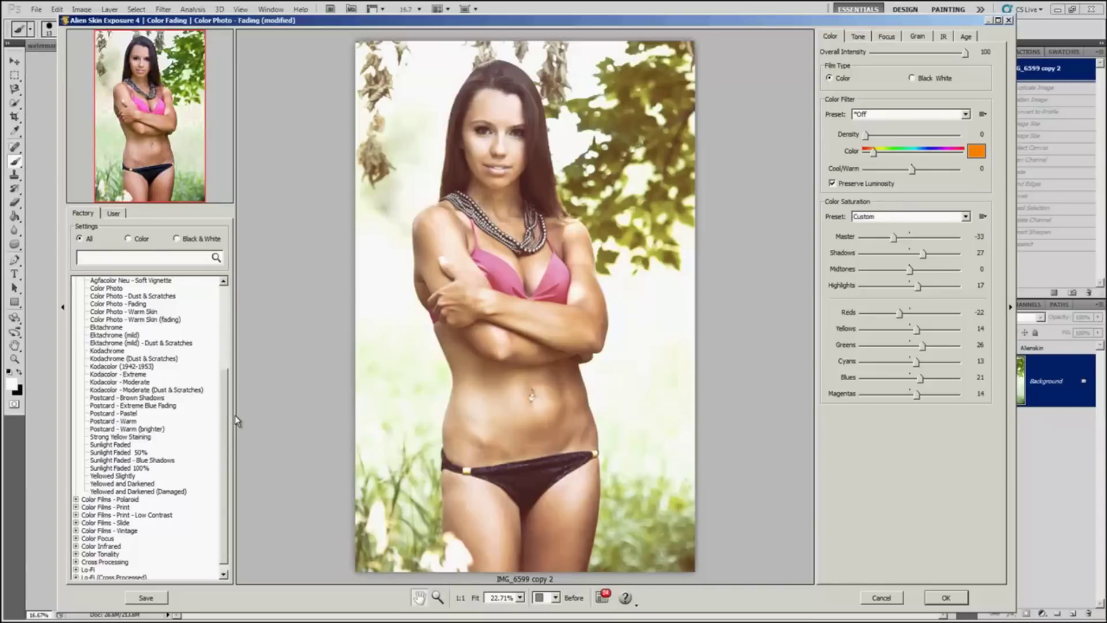
left_click(145, 304)
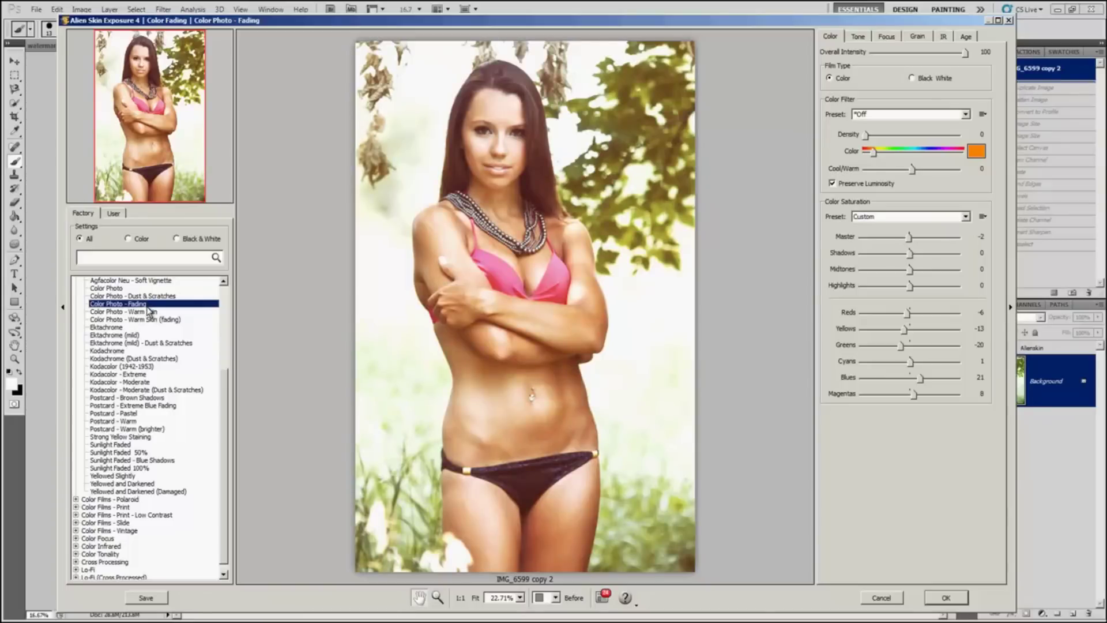
scroll(224, 383, "up", 1)
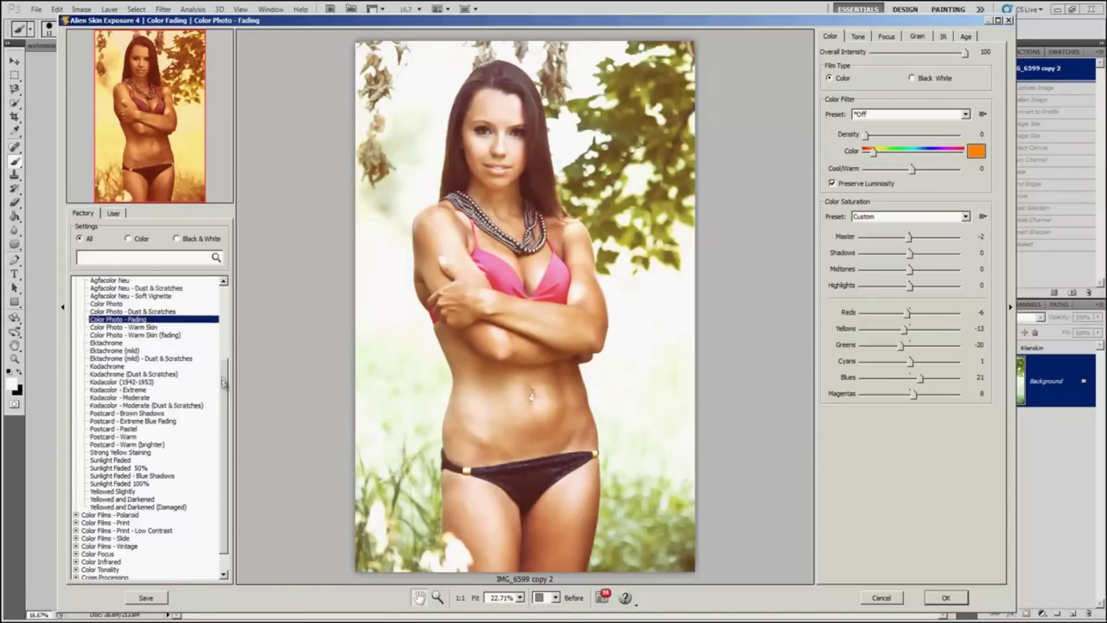
scroll(224, 384, "up", 5)
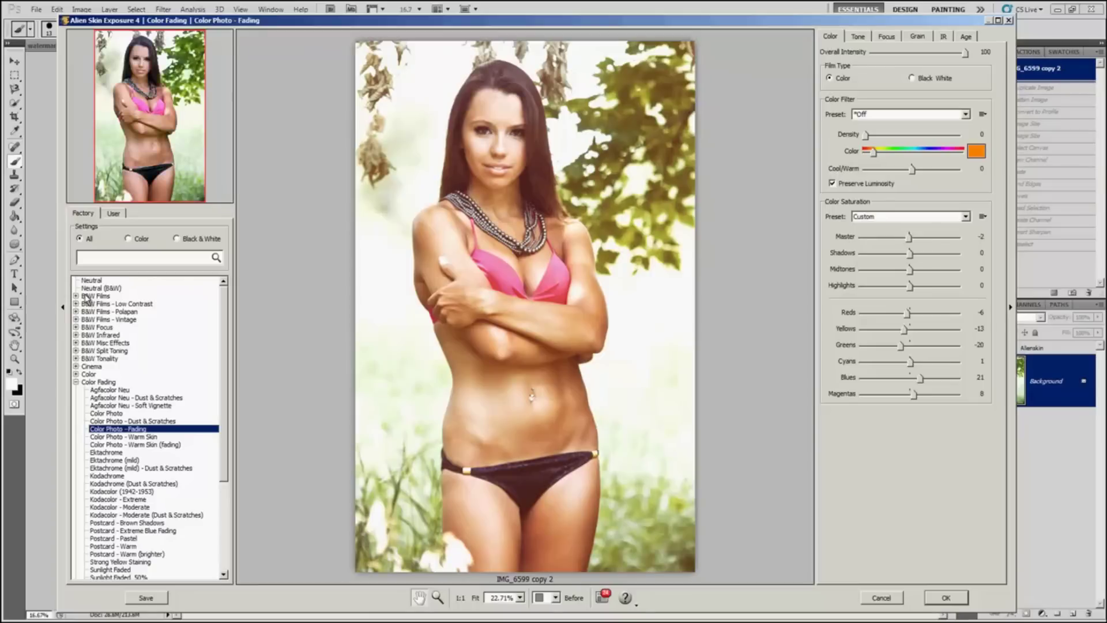
left_click(75, 296)
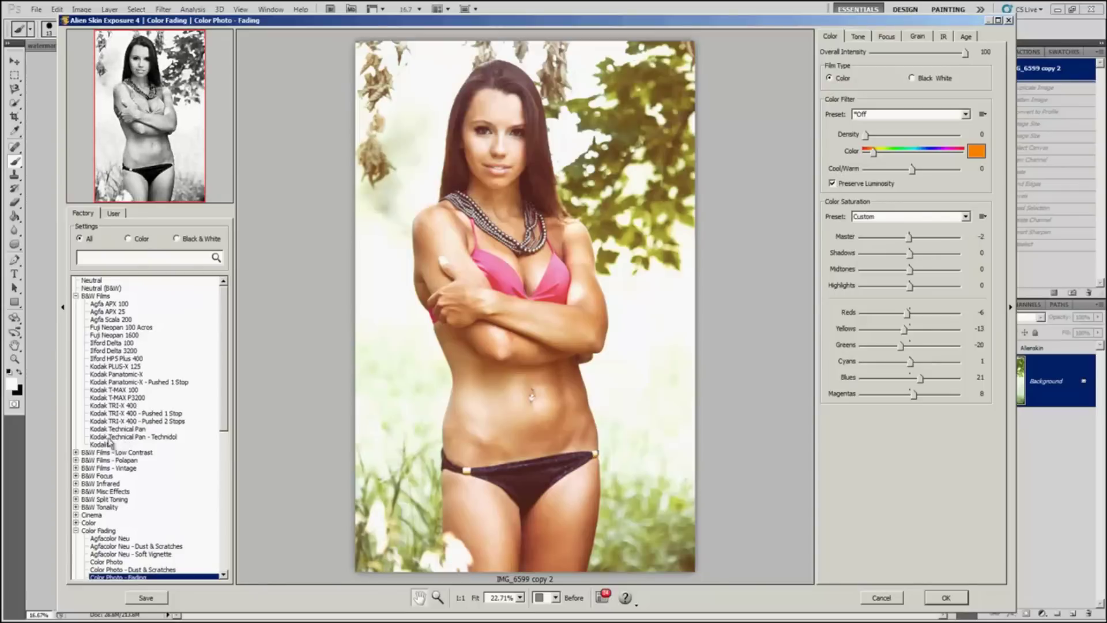
Step: Try the Agfa APX 100, Kodak Panatomic-X and Kodak Technical Pan B&W presets
left_click(82, 304)
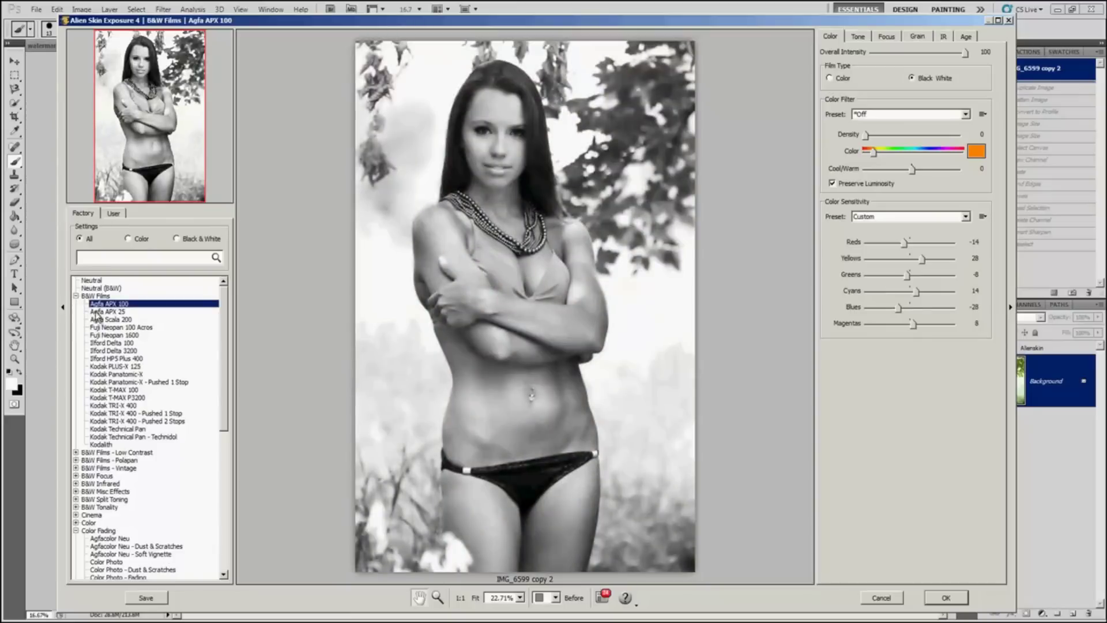
left_click(137, 397)
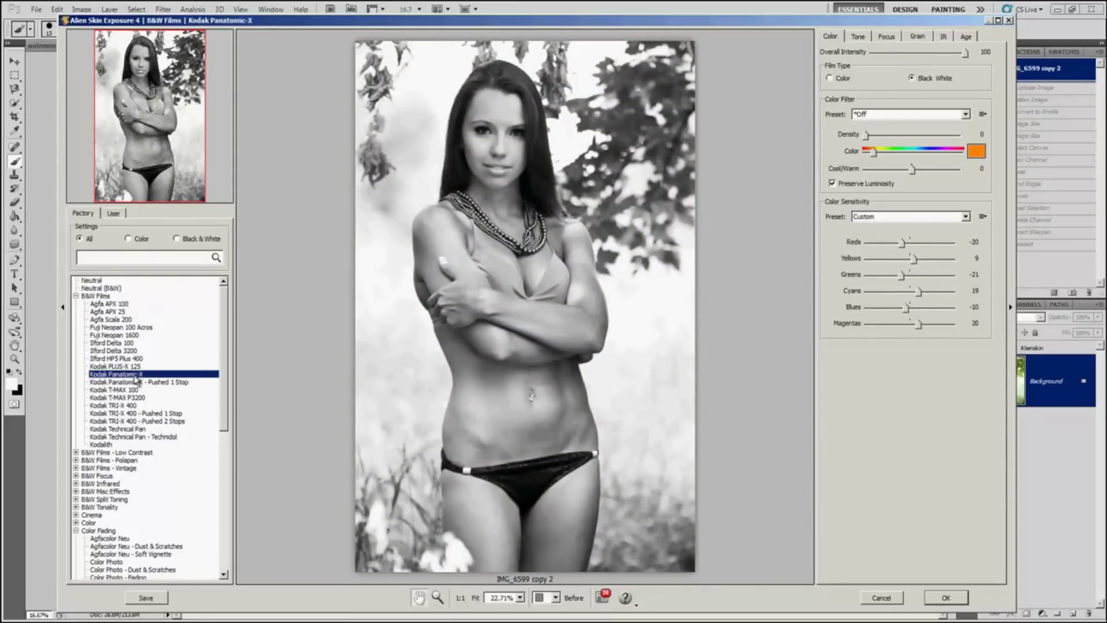
left_click(132, 430)
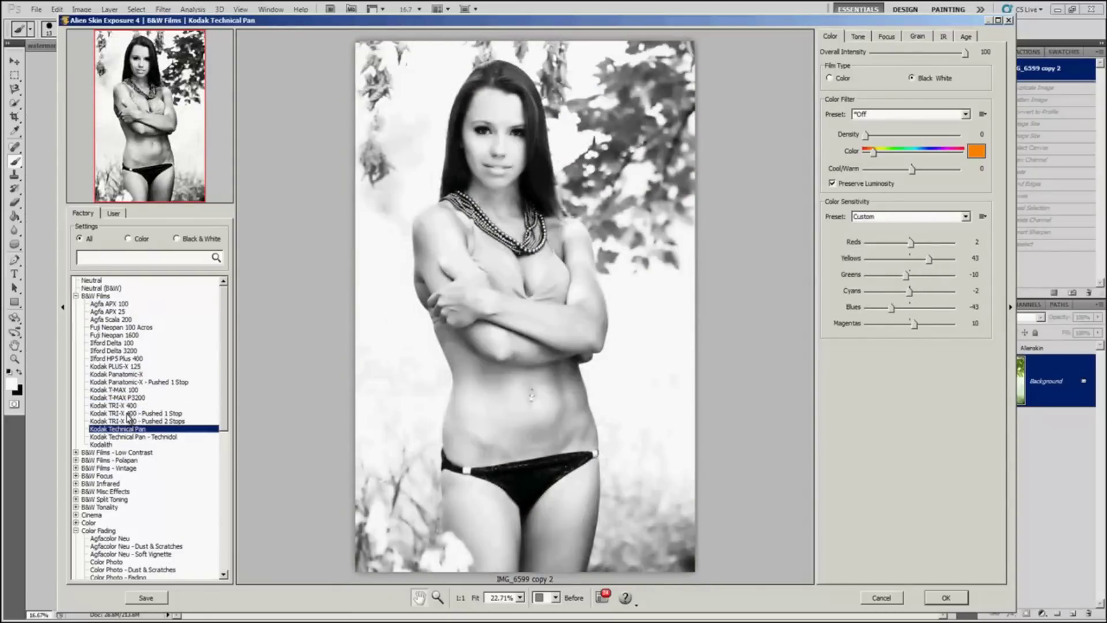
left_click(76, 296)
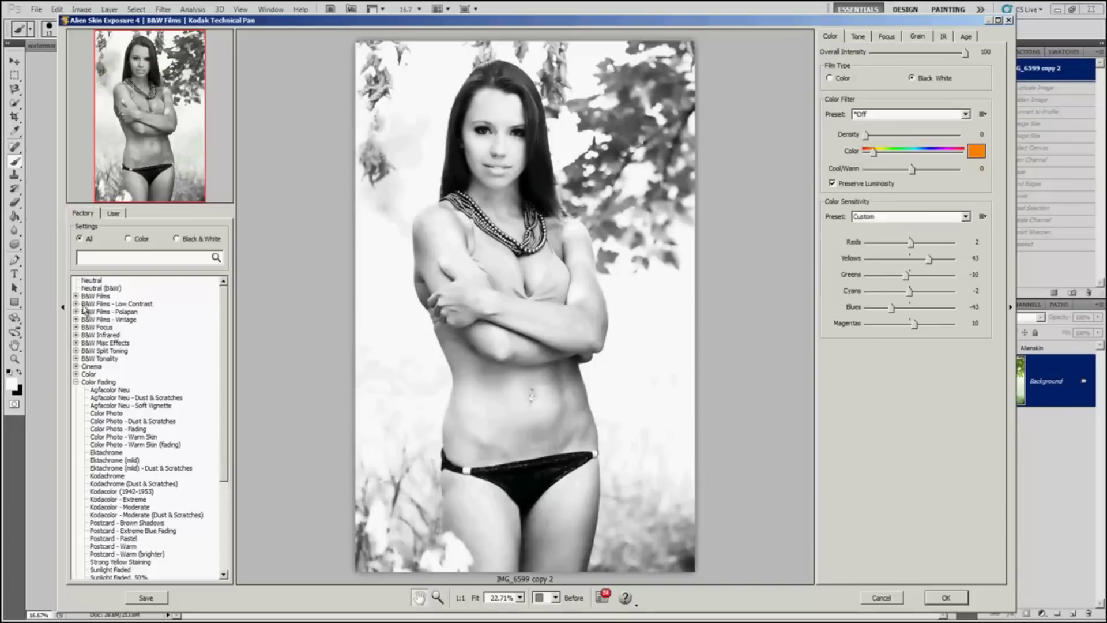
Step: Try the low-contrast Agfa APX 25, Panatomic-X and TRI-X 400 presets, then collapse the group
left_click(76, 304)
left_click(106, 334)
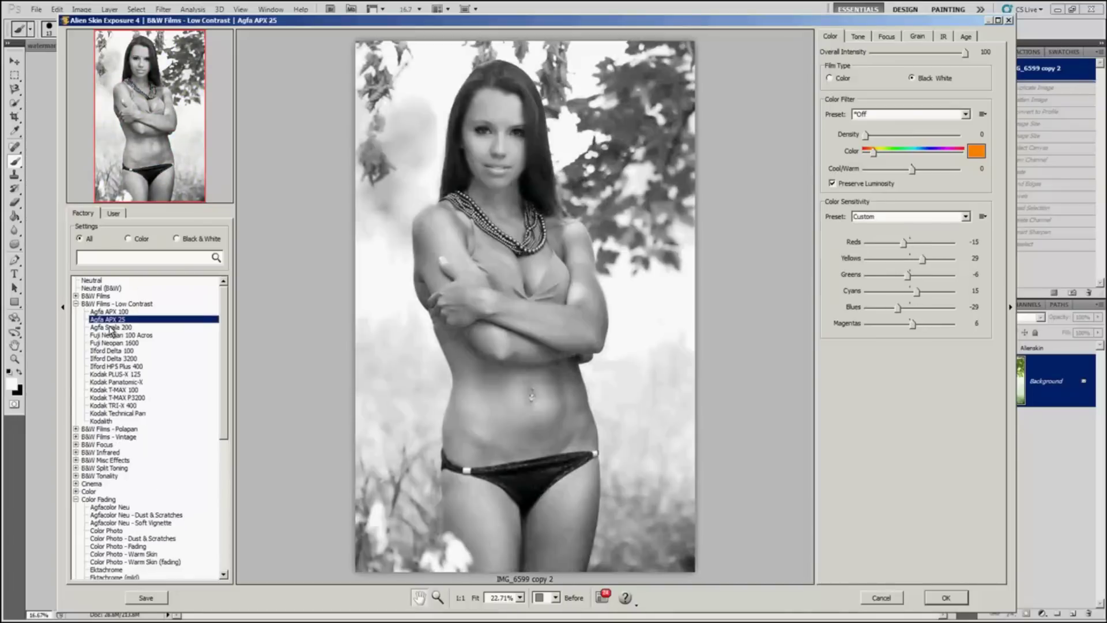
left_click(115, 381)
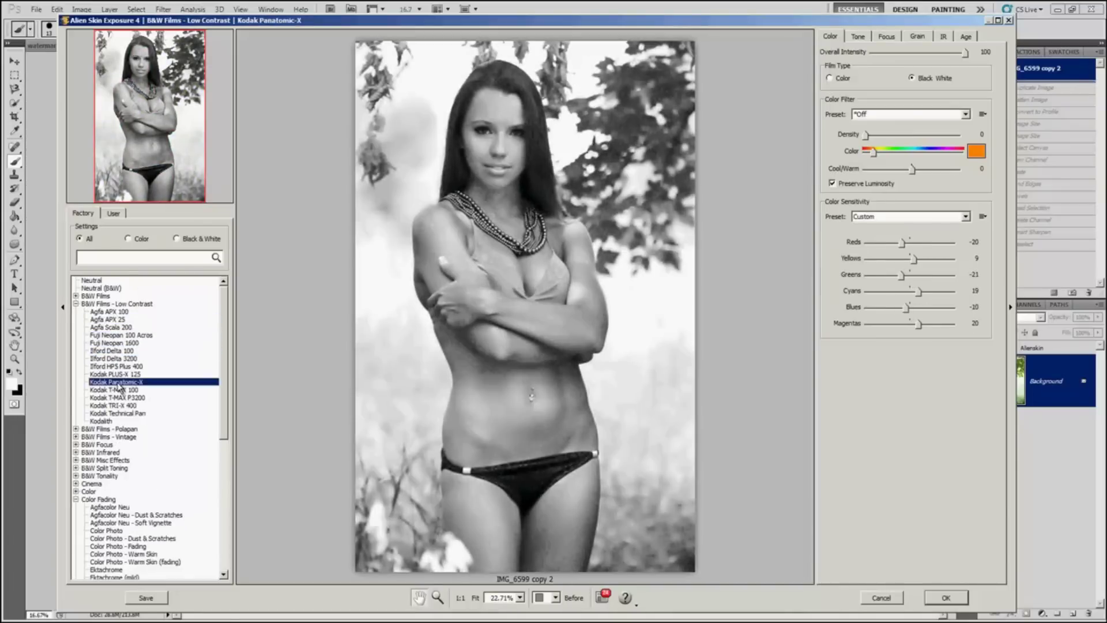
left_click(115, 405)
left_click(76, 304)
Step: Compare Agfacolor Neu - Soft Vignette, Warm Skin and Warm Skin (fading), returning to Color Photo - Fading
left_click(118, 406)
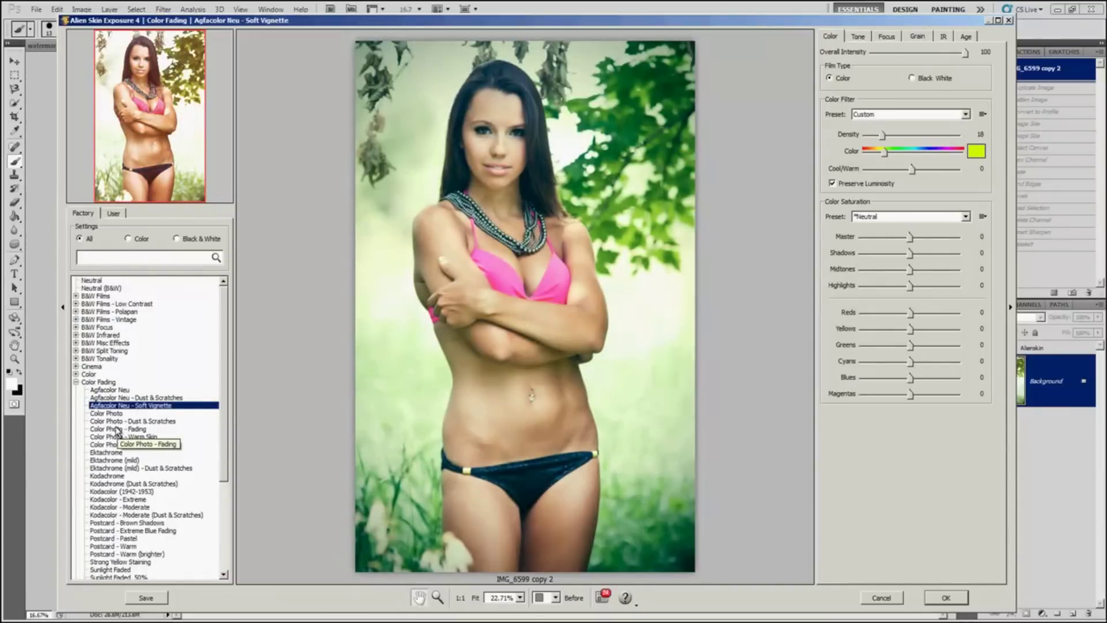
key("Down")
key("Down")
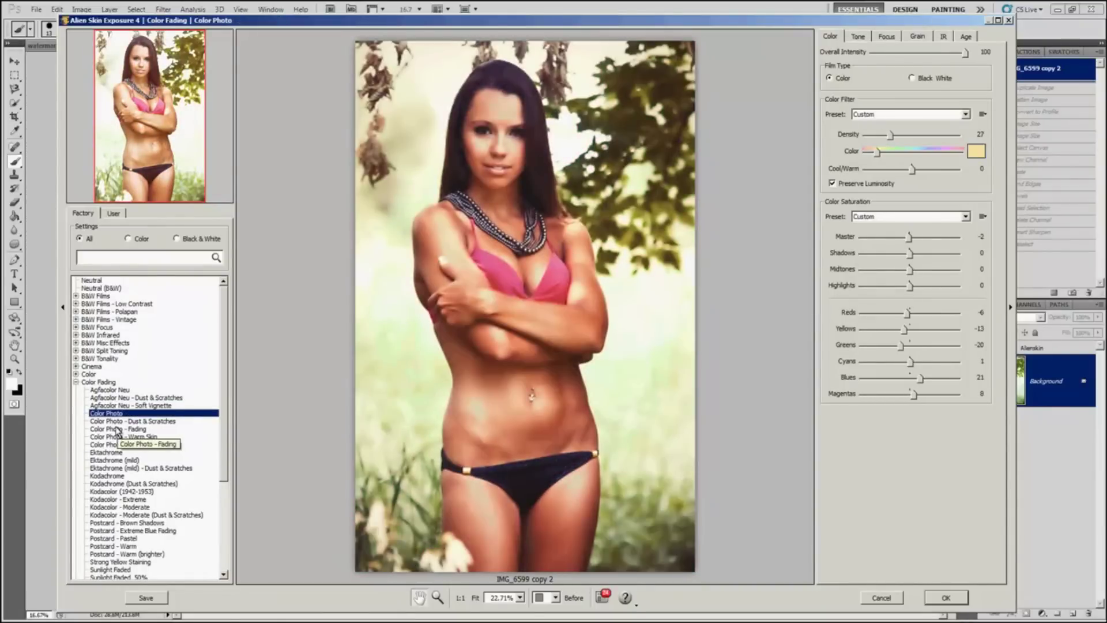
key("Down")
key("Up")
key("Up")
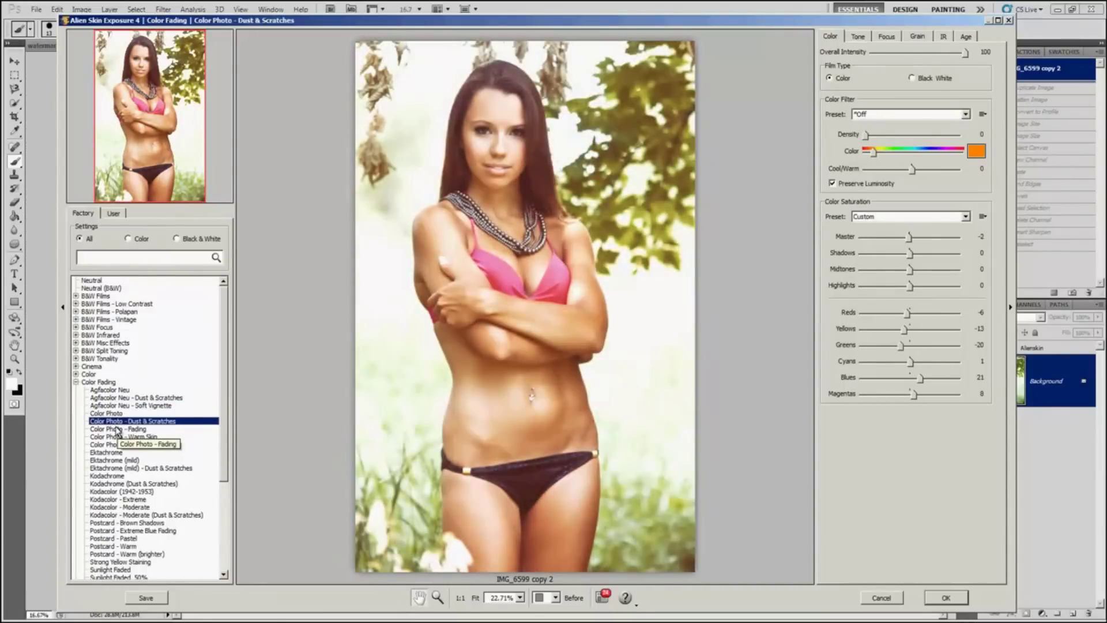
key("Down")
key("Down")
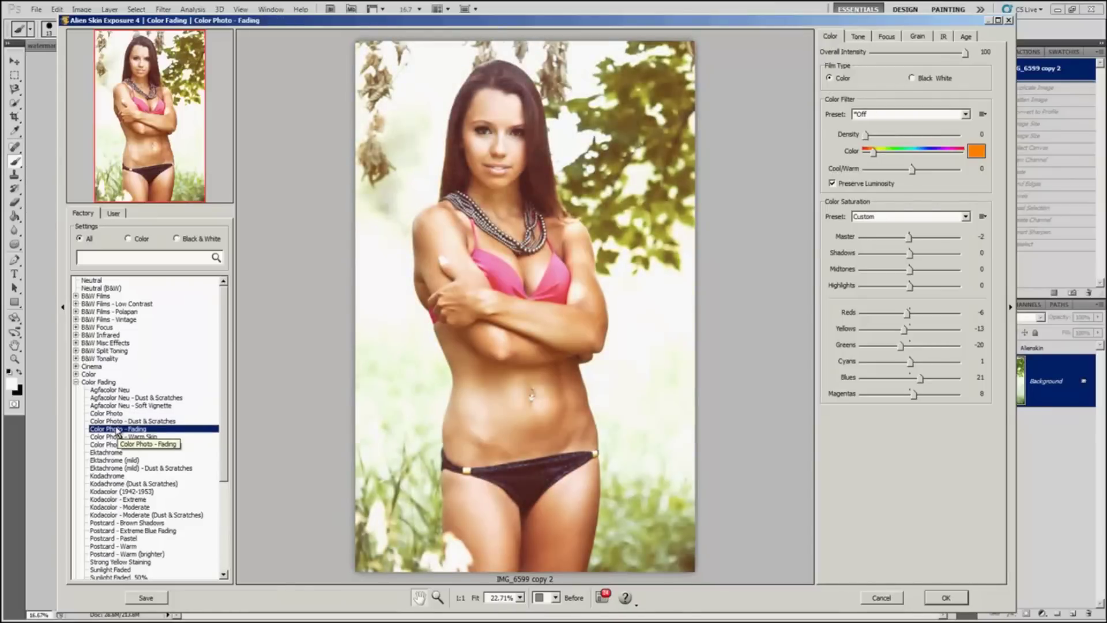
key("Down")
key("Down")
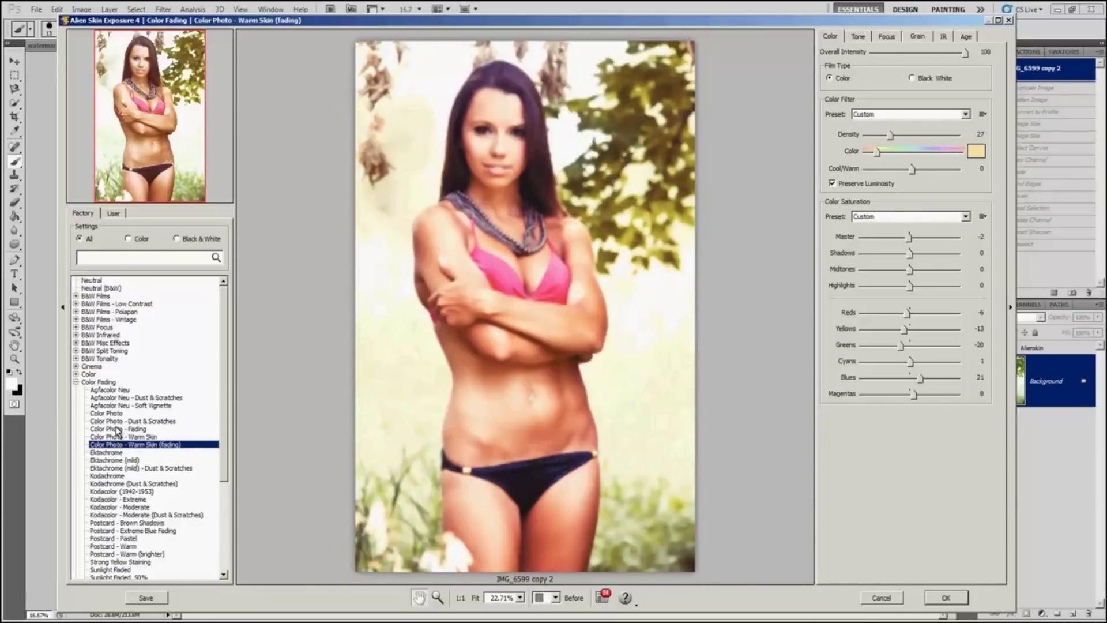
key("Down")
key("Down")
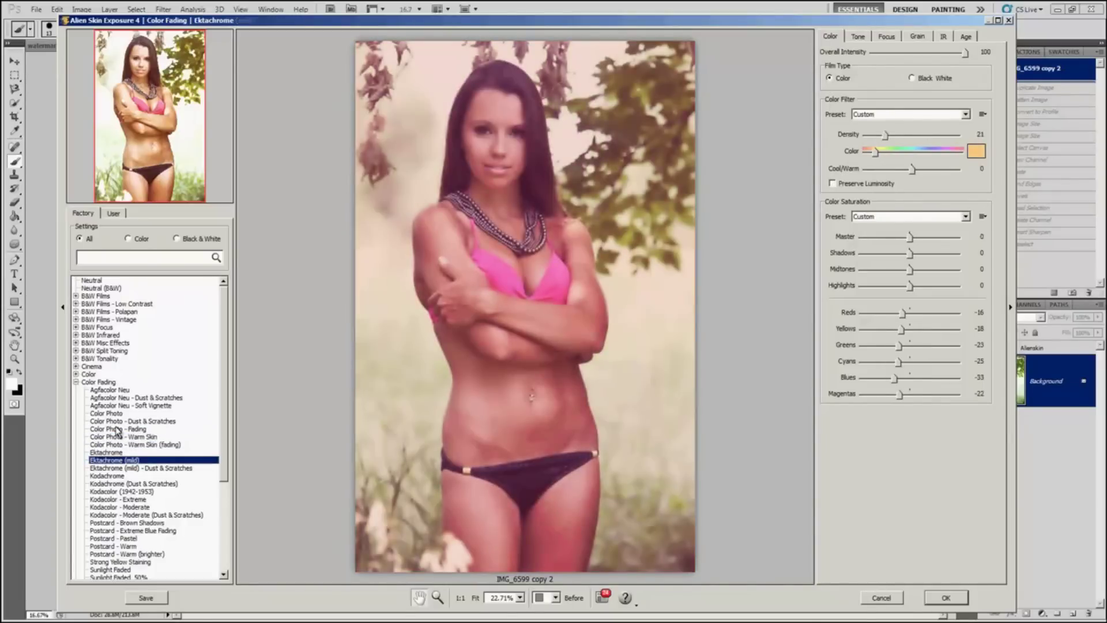
key("Up")
key("Up")
key("Up")
key("Up")
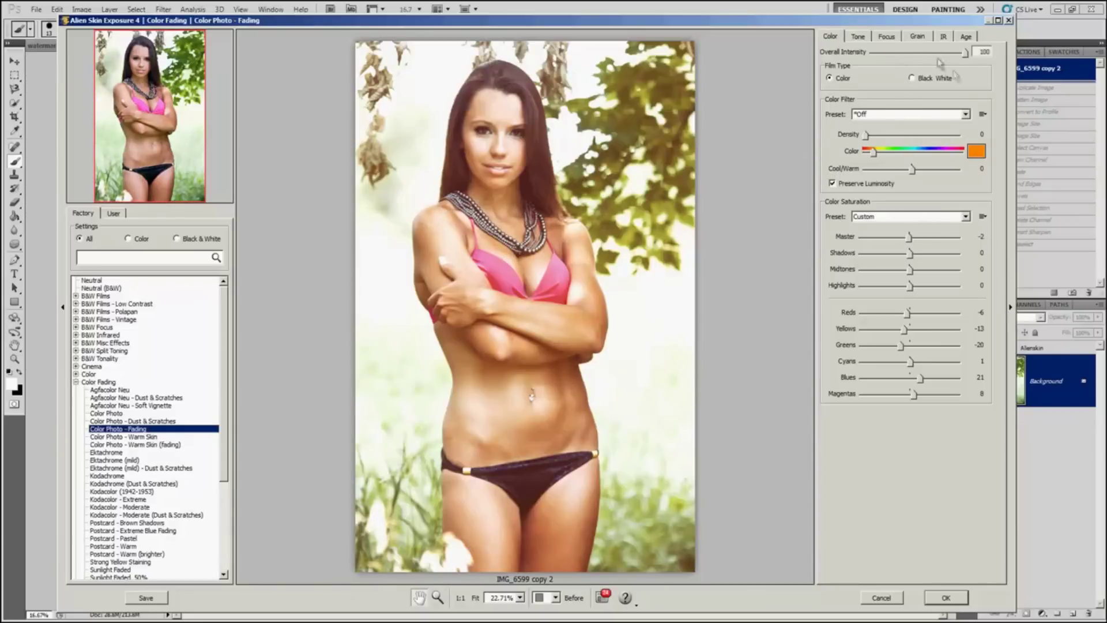
left_click(863, 41)
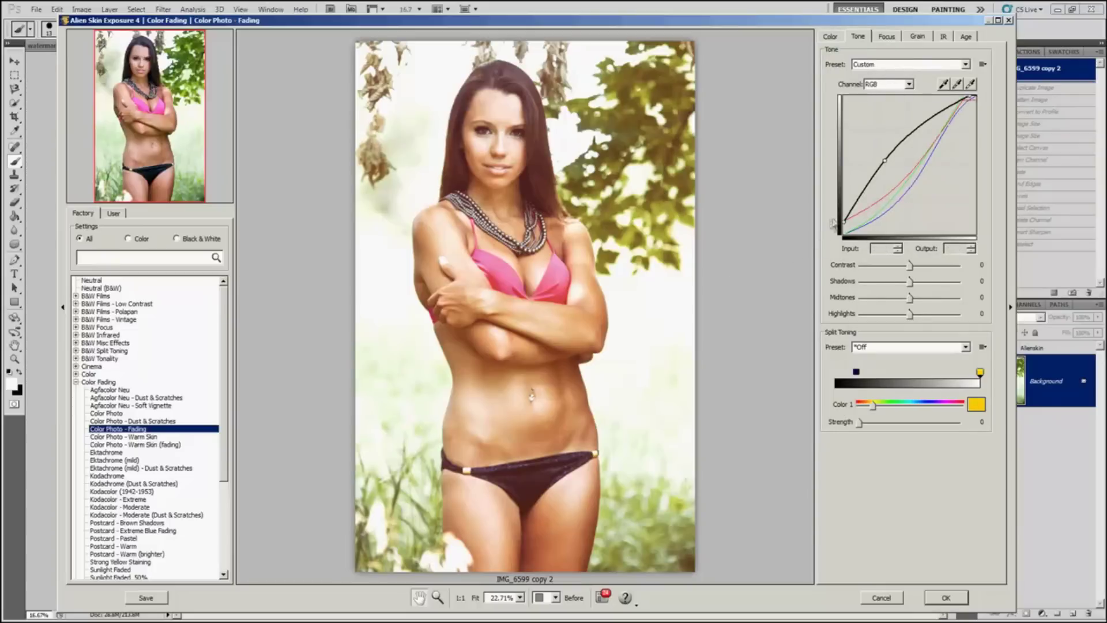
left_click(889, 36)
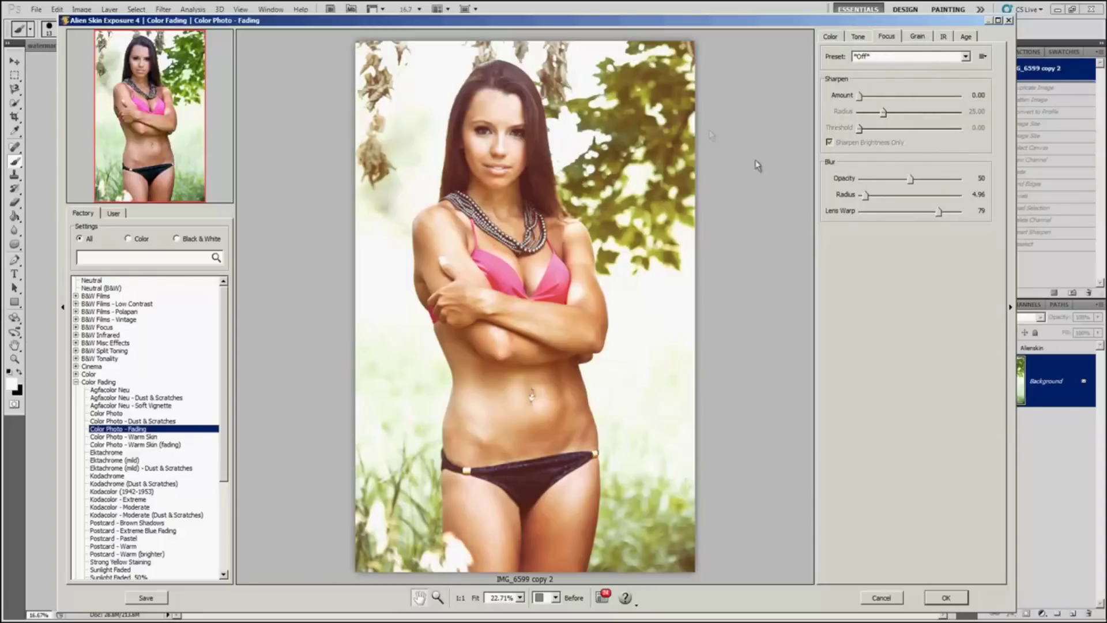
left_click(916, 38)
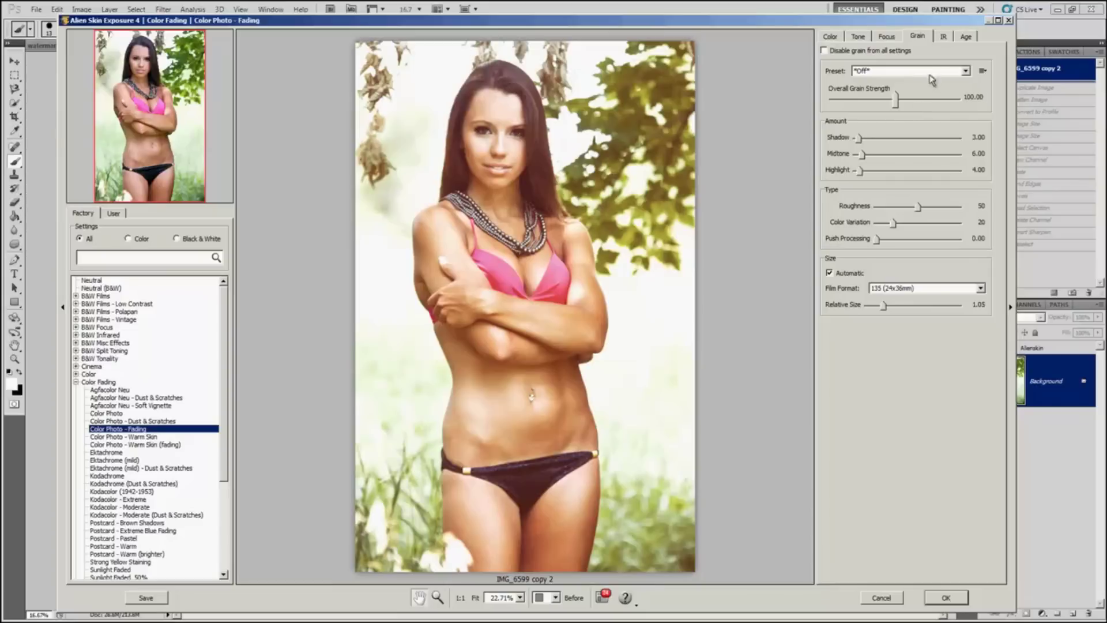
left_click(944, 40)
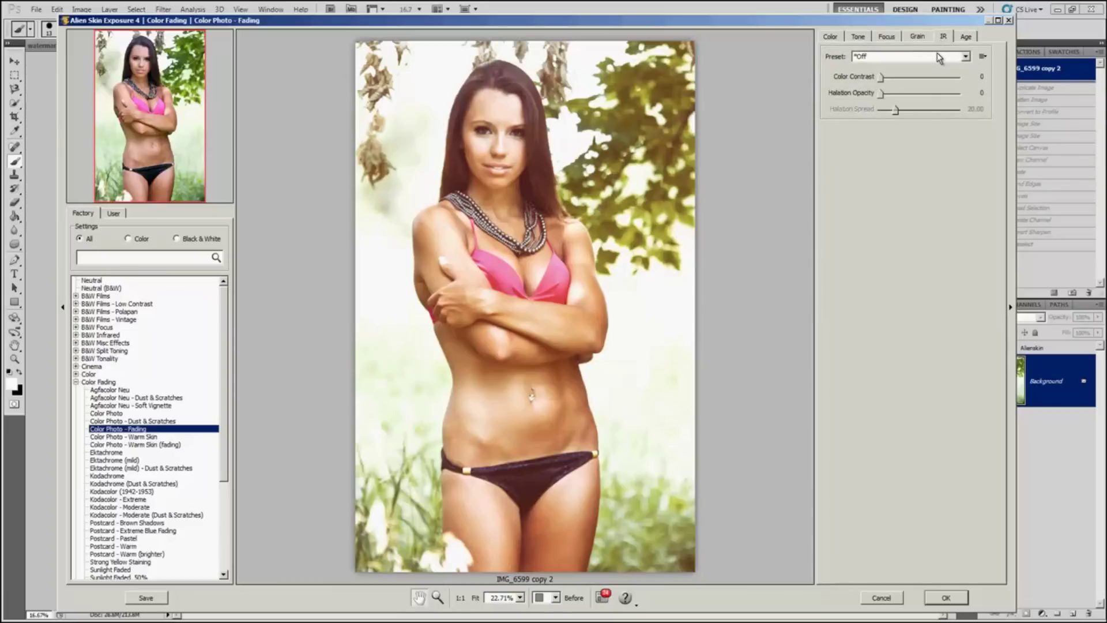
left_click(967, 39)
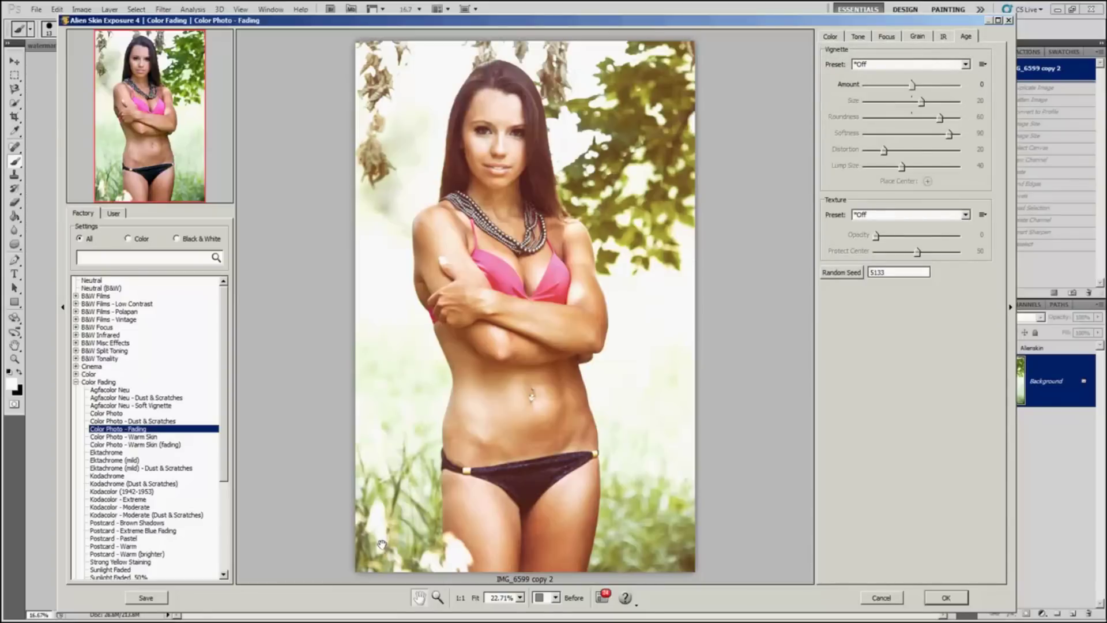
left_click(830, 38)
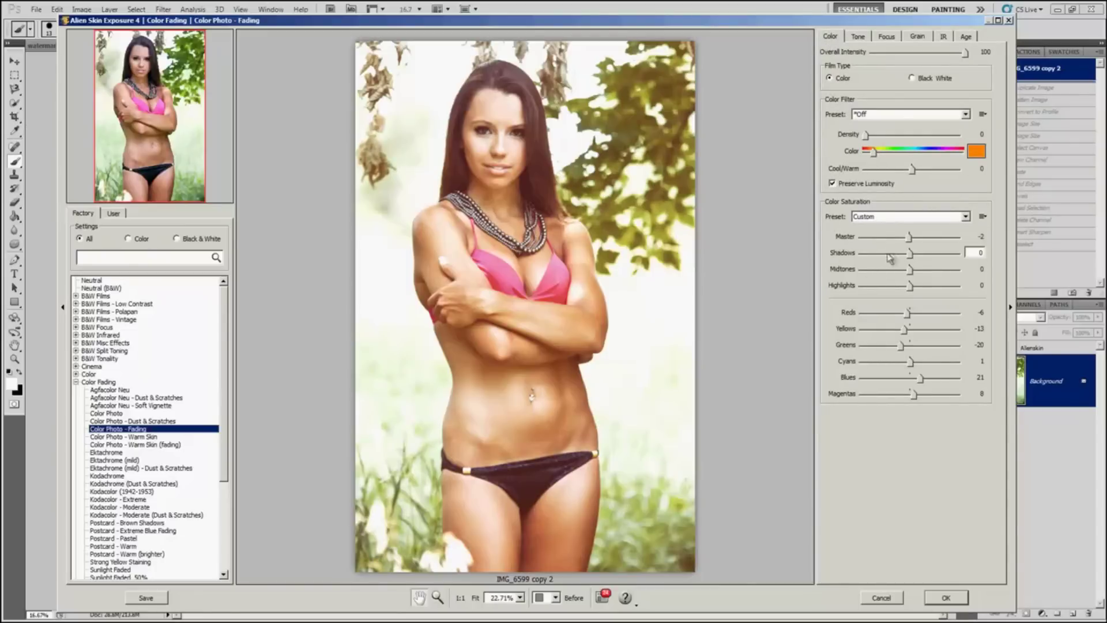
Step: Set saturation Master -25, Midtones -11, Highlights ~15, Reds -20, and raise Yellows and Cyans (~15)
left_click_drag(910, 241, 916, 263)
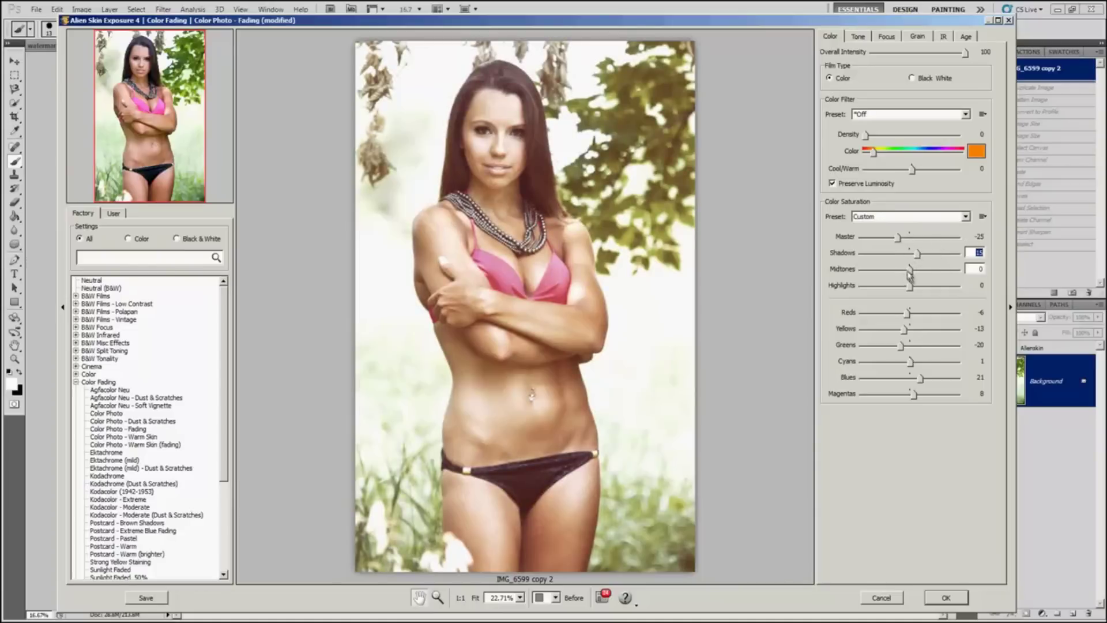
left_click_drag(909, 273, 905, 273)
left_click_drag(910, 289, 918, 294)
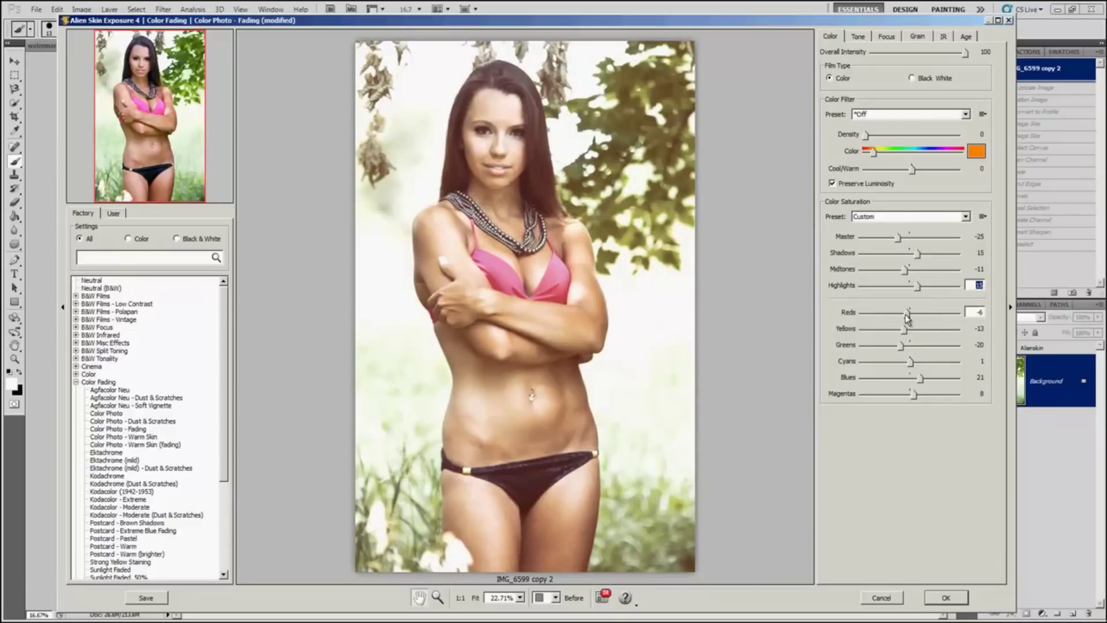
left_click_drag(909, 318, 904, 329)
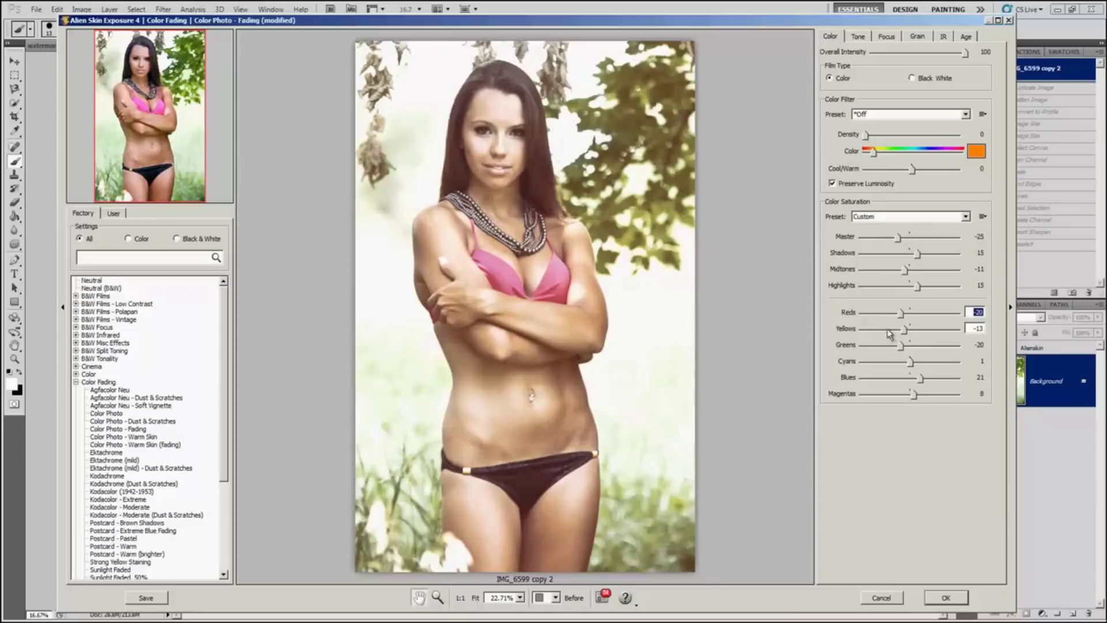
left_click_drag(902, 334, 914, 353)
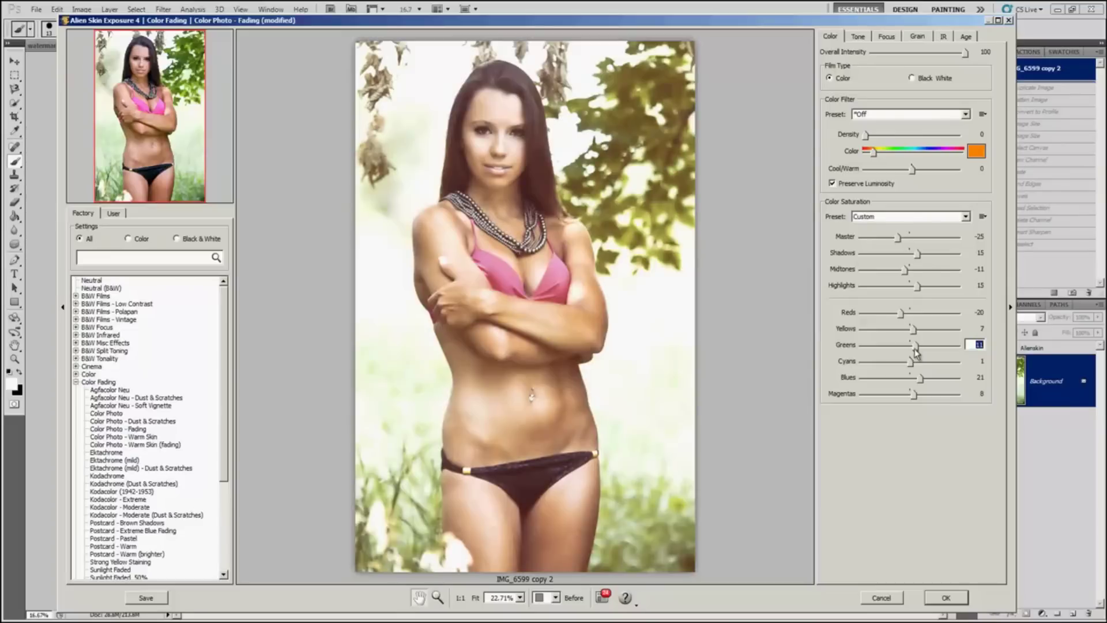
left_click(910, 362)
left_click_drag(910, 365, 910, 401)
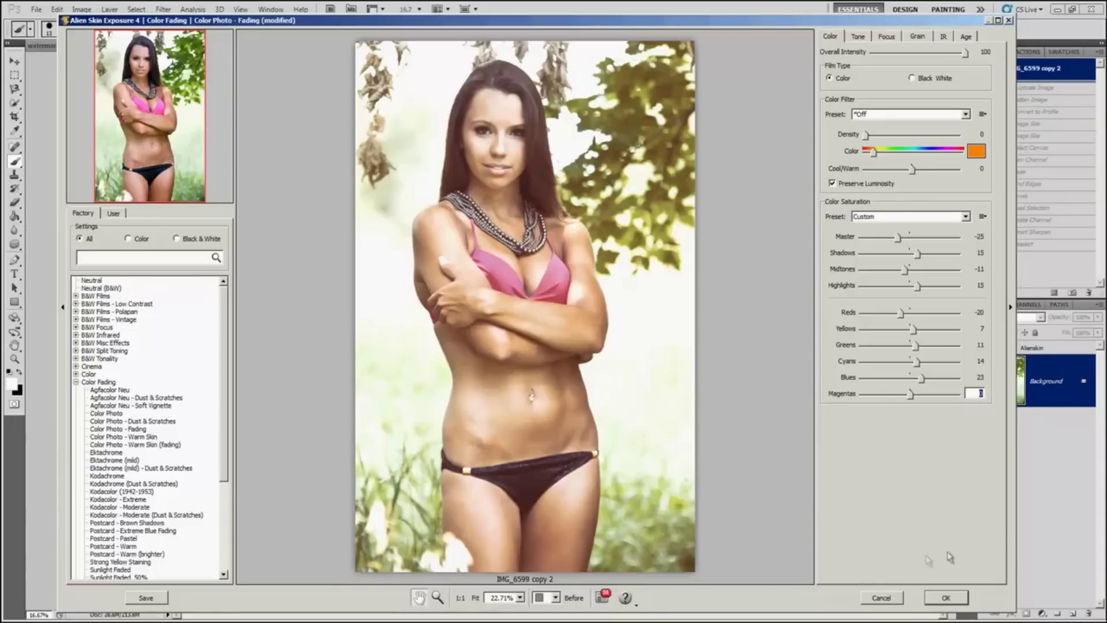
Step: Apply the look as a new Exposure 4 layer and toggle its visibility to compare
left_click(945, 598)
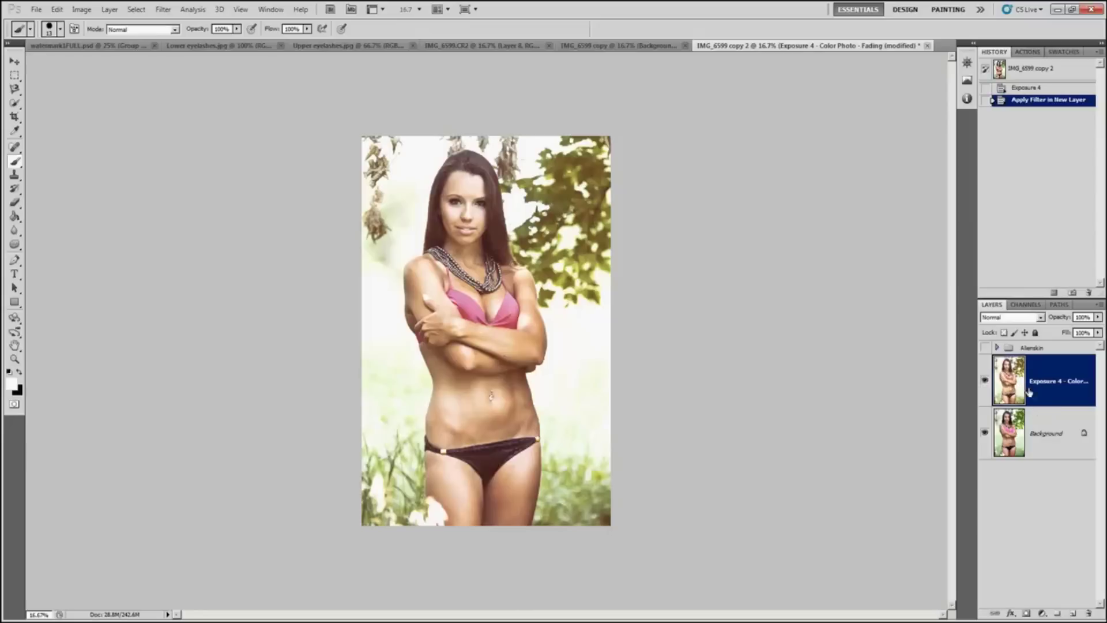
left_click(985, 381)
left_click(985, 380)
left_click(985, 380)
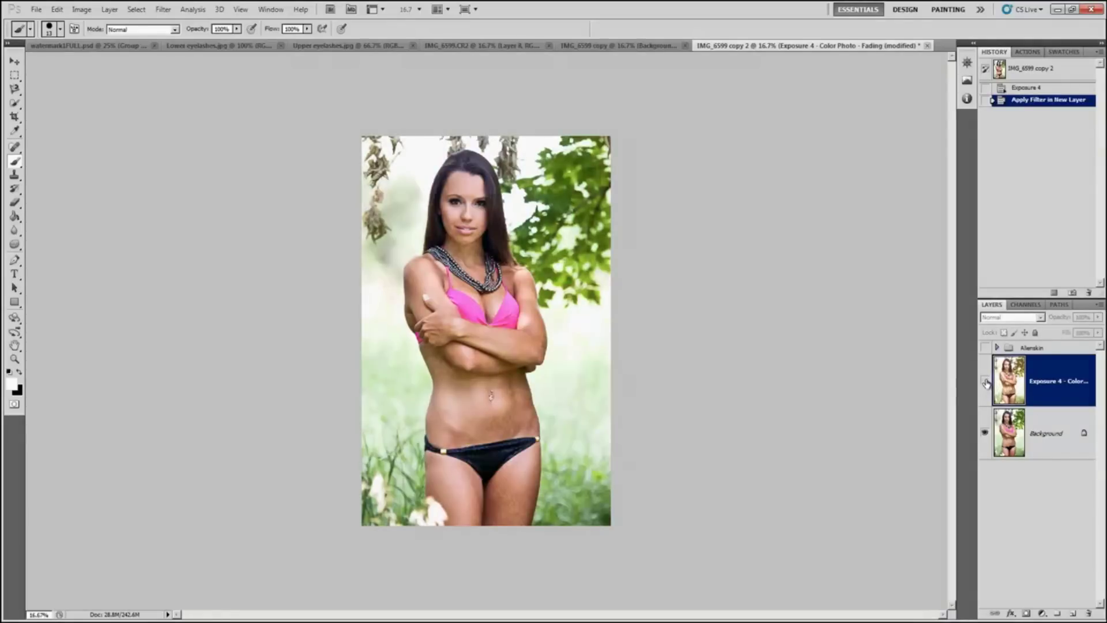
Step: Select Background and step through History back to the Exposure 4 new-layer state
left_click(1018, 447)
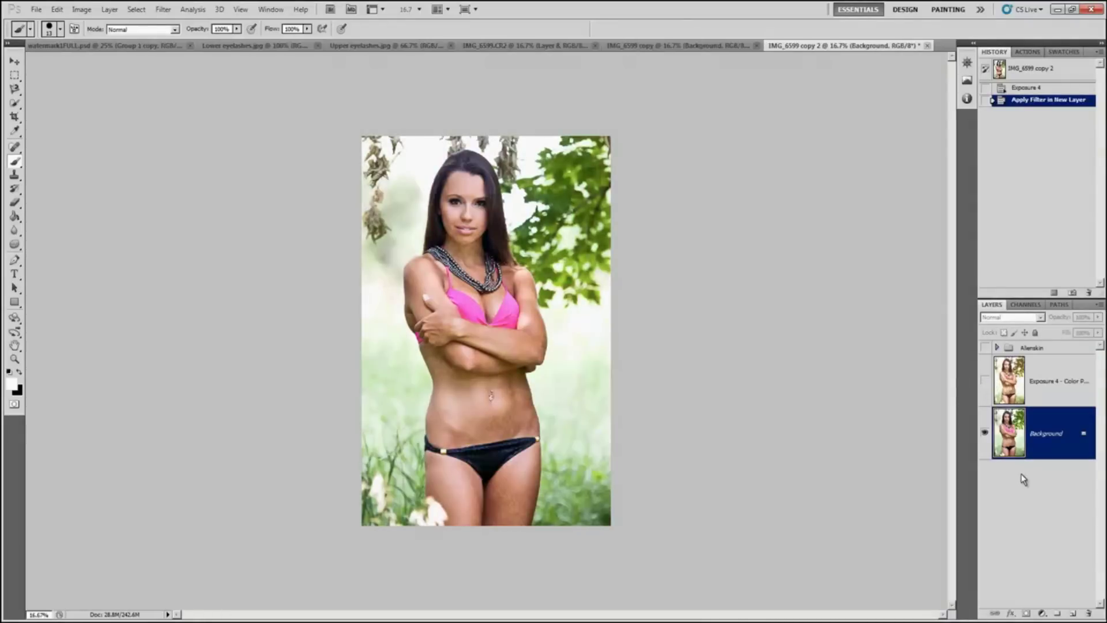
left_click(1035, 72)
left_click(1024, 89)
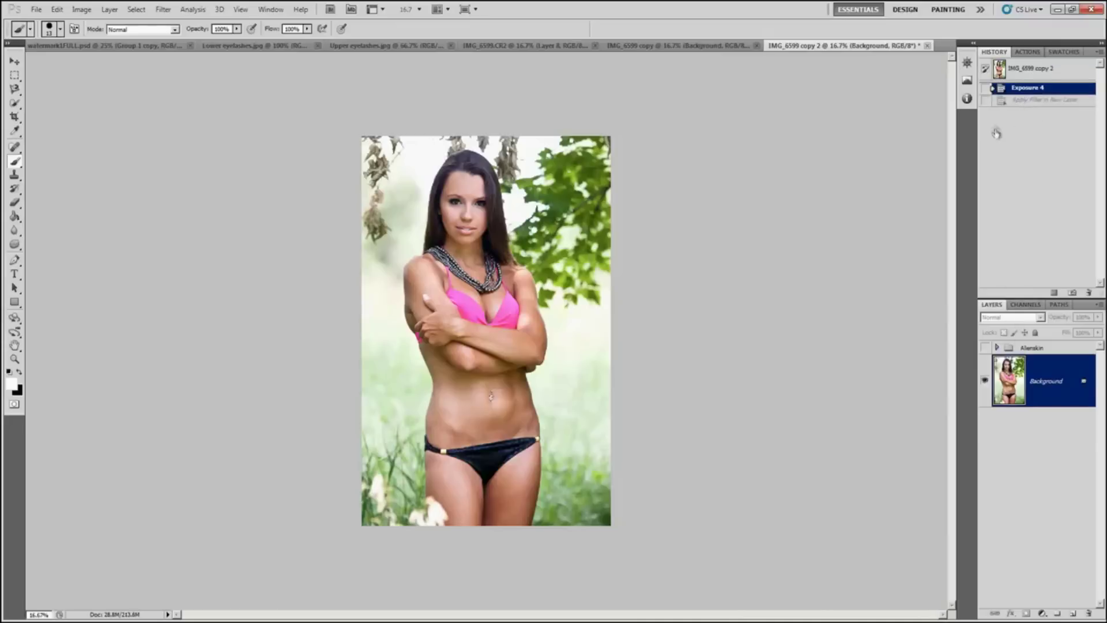
left_click(1034, 101)
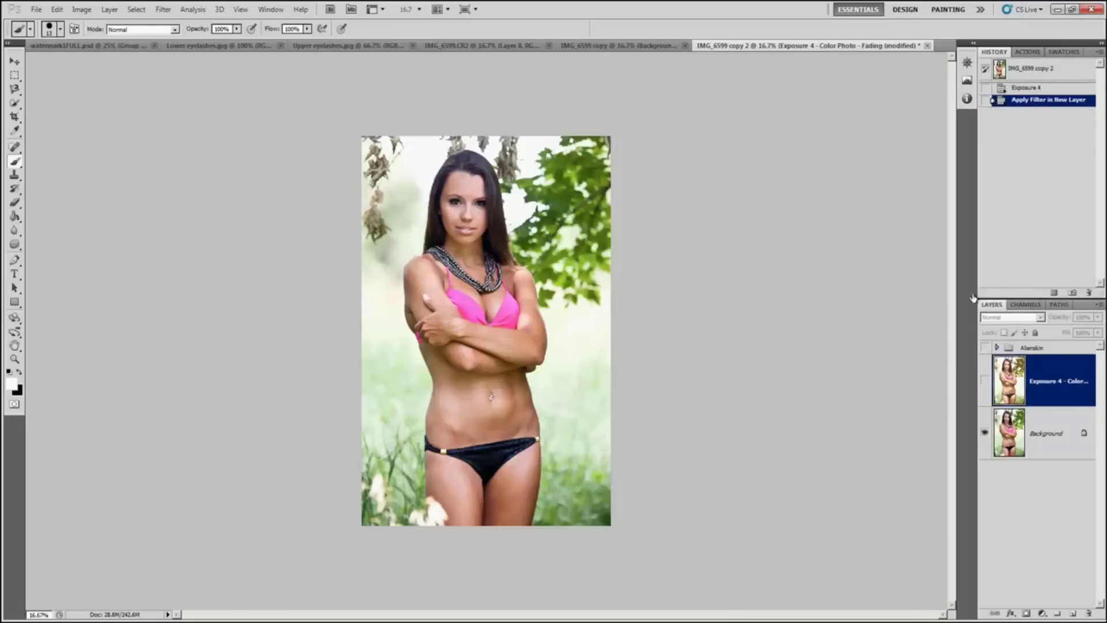
Step: Toggle the Exposure 4 layer on and off against the original, then switch to IMG_6599 copy
left_click(985, 381)
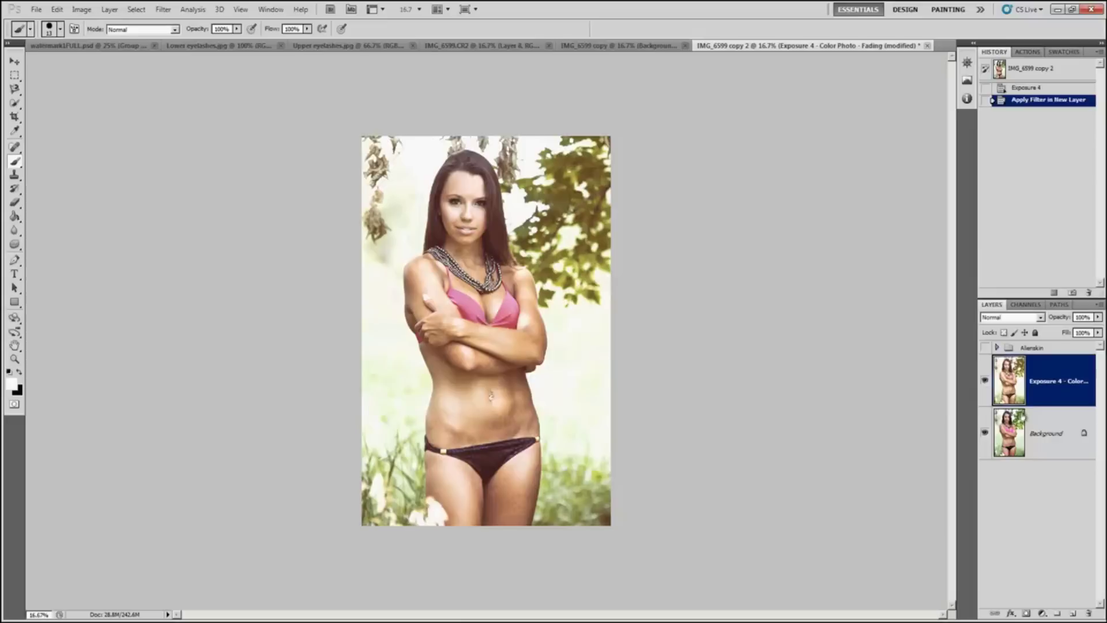
left_click(985, 382)
left_click(986, 382)
left_click(985, 381)
left_click(986, 382)
left_click(619, 45)
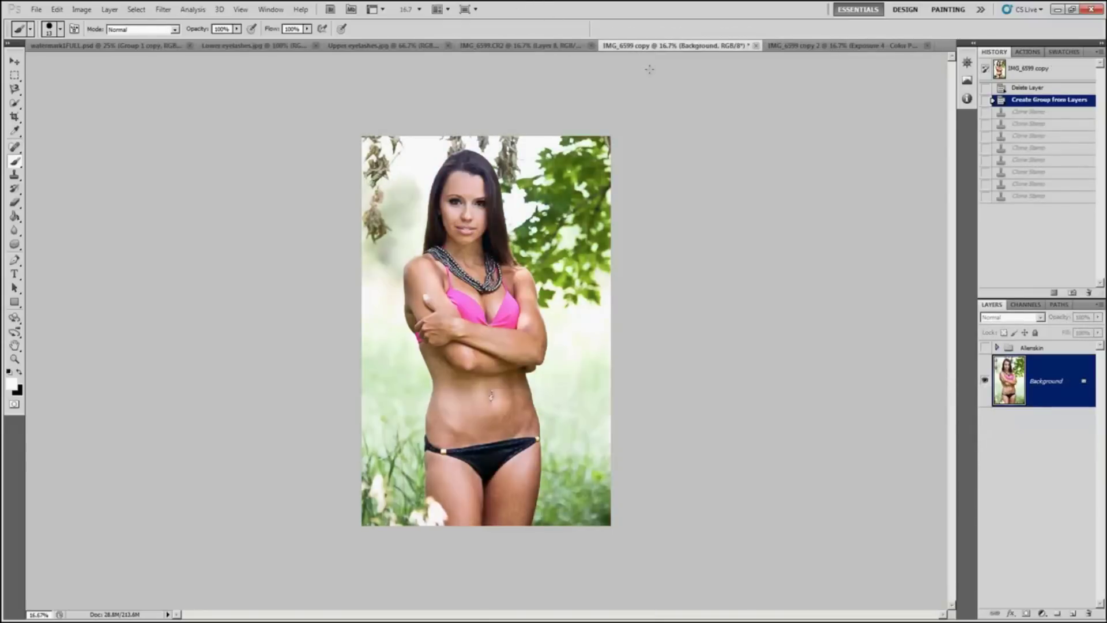
Step: View the retouched IMG_6599.CR2 document, then return to IMG_6599 copy 2
left_click(520, 46)
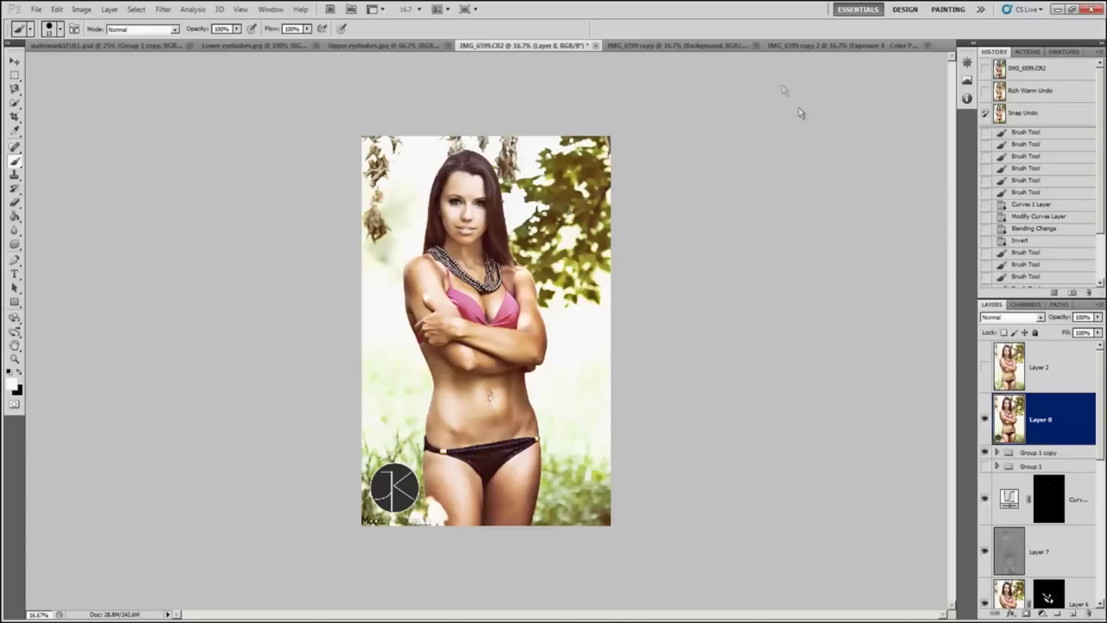
left_click(778, 45)
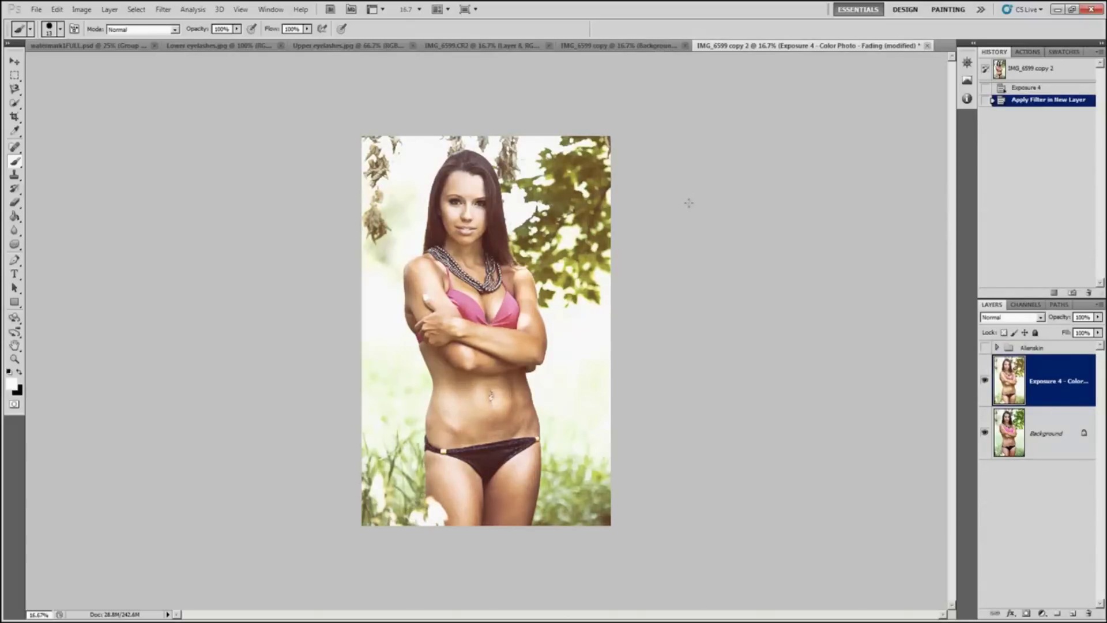
left_click(458, 50)
left_click(812, 46)
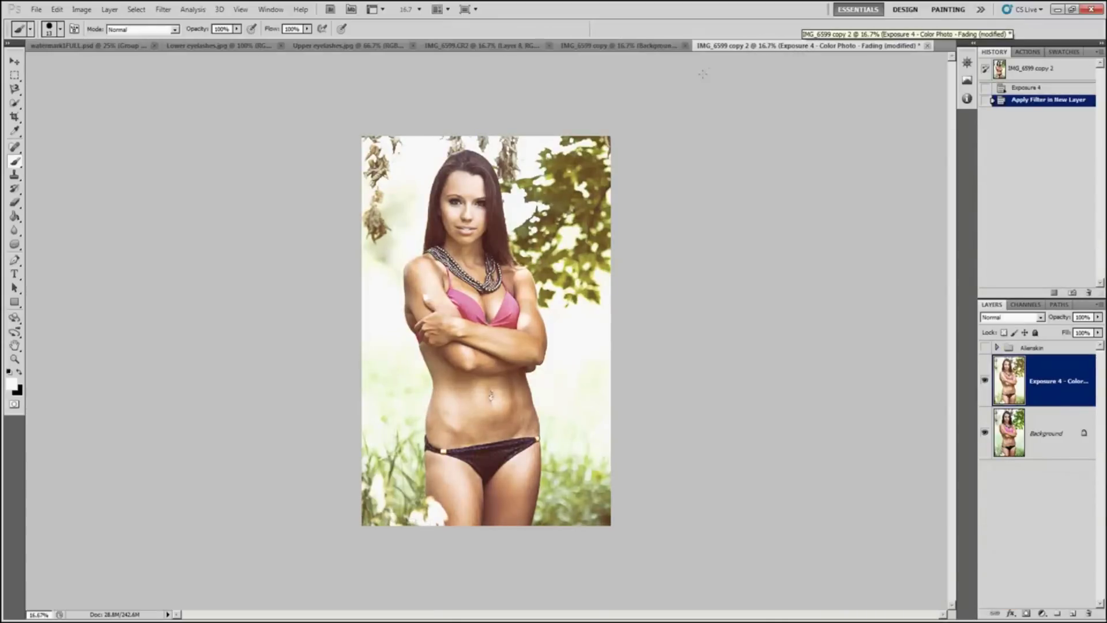